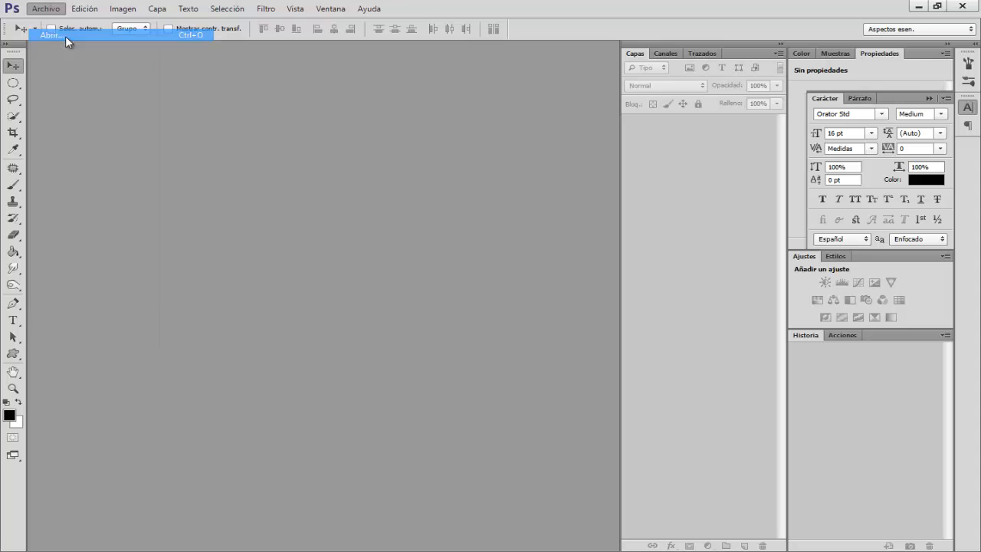
# - Open Claire Holt.png and duplicate its Fondo layer into a new document named Mapa
pyautogui.click(315, 149)
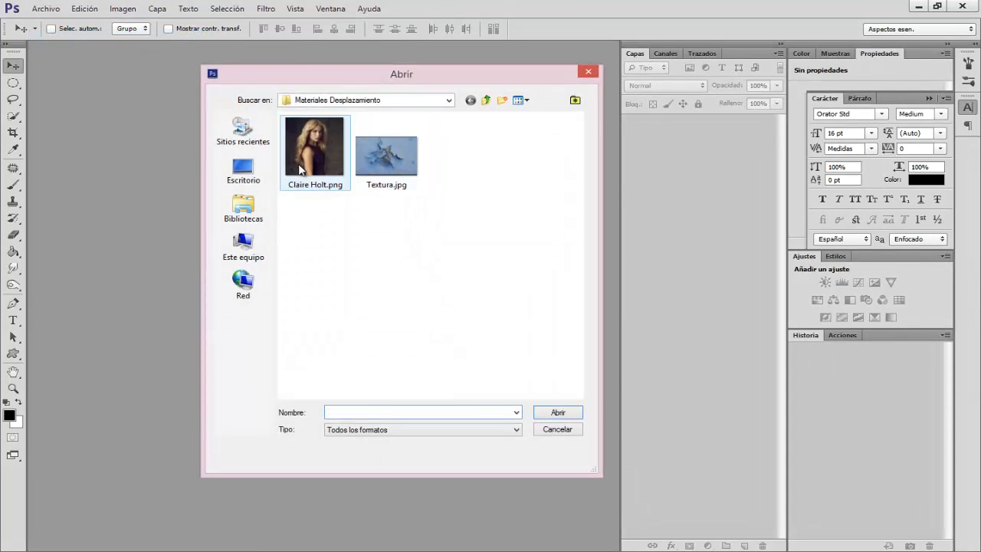
pyautogui.click(566, 413)
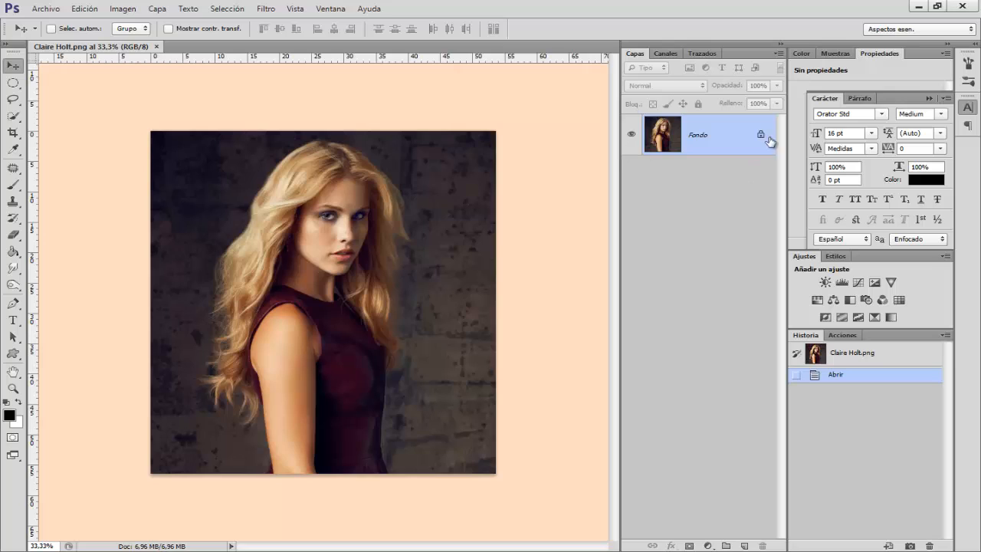
pyautogui.rightClick(705, 139)
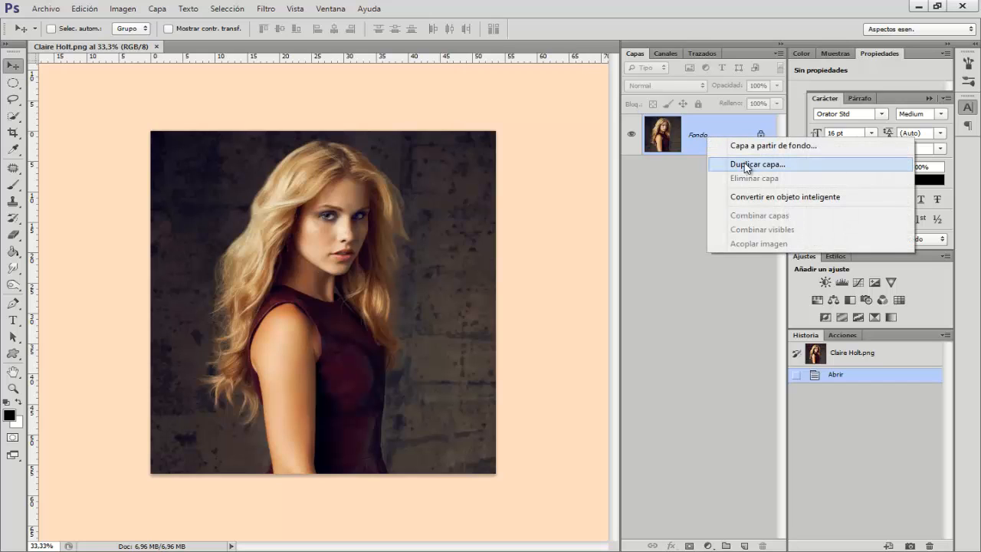
pyautogui.click(745, 165)
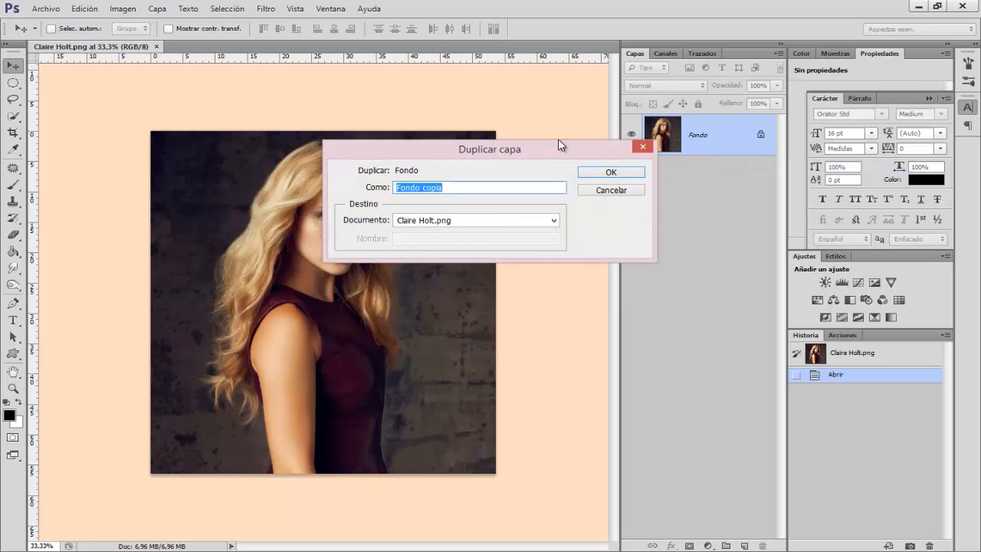
pyautogui.click(435, 223)
pyautogui.click(428, 243)
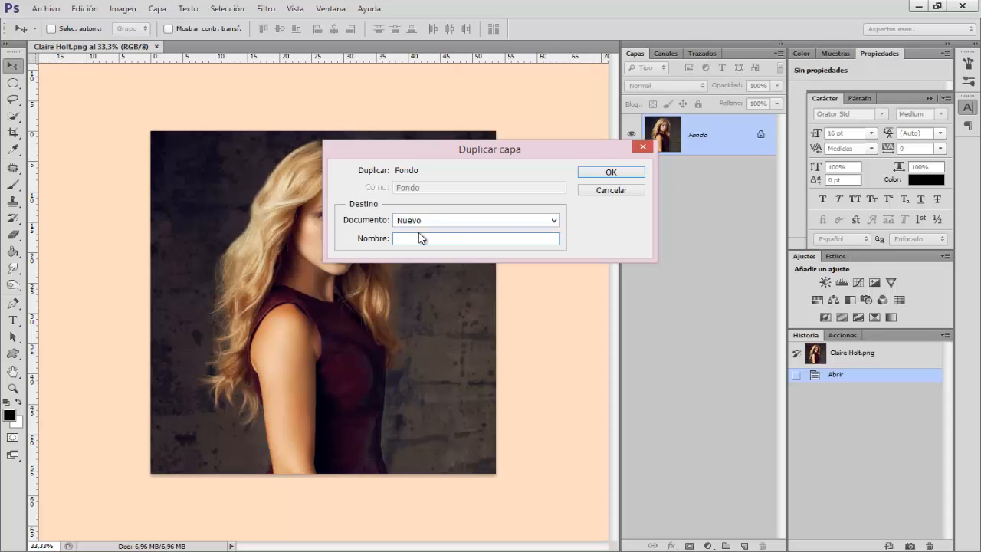
pyautogui.write('Mapa')
pyautogui.click(609, 174)
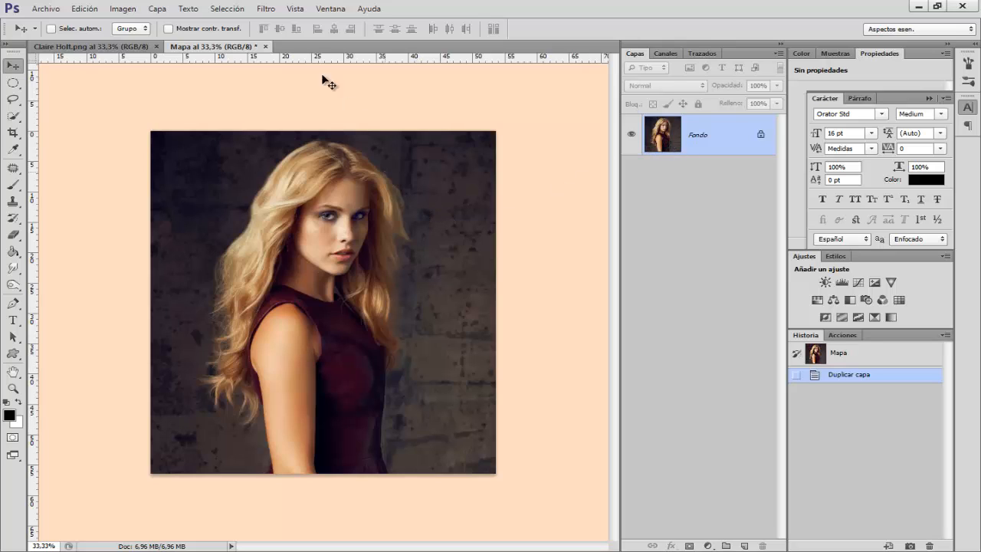
# - In the Mapa document, copy the Fondo layer to a new layer and desaturate the copy
pyautogui.click(115, 46)
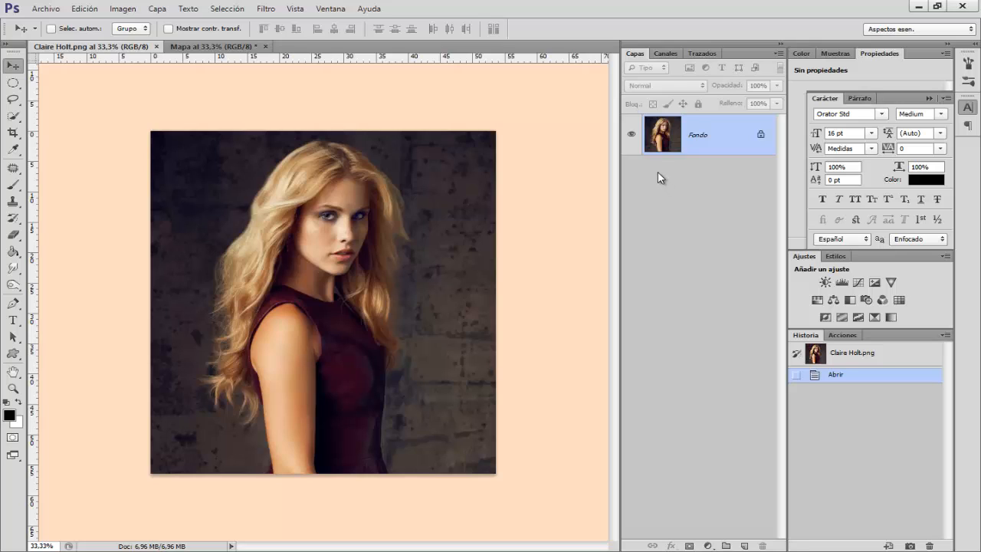
pyautogui.click(220, 47)
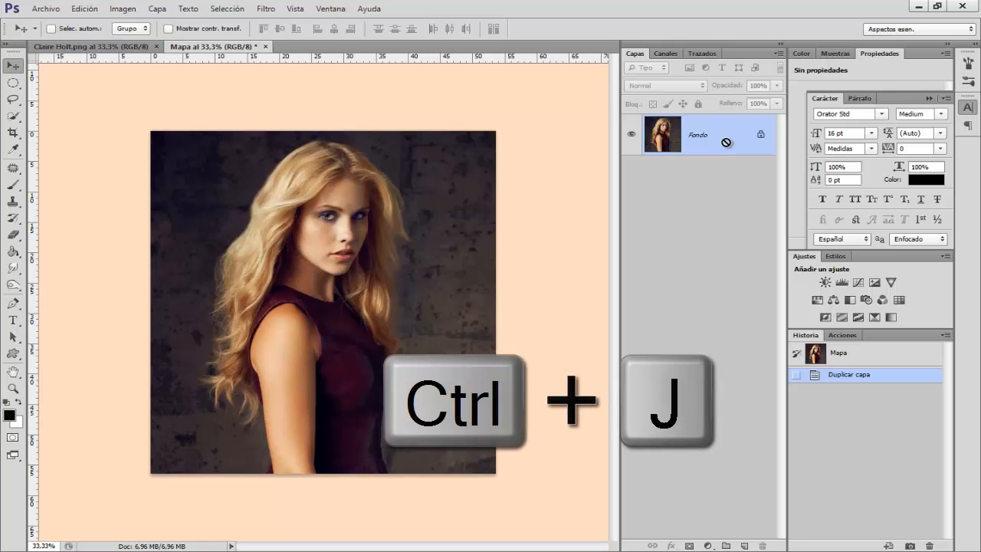
pyautogui.hotkey('ctrl', 'j')
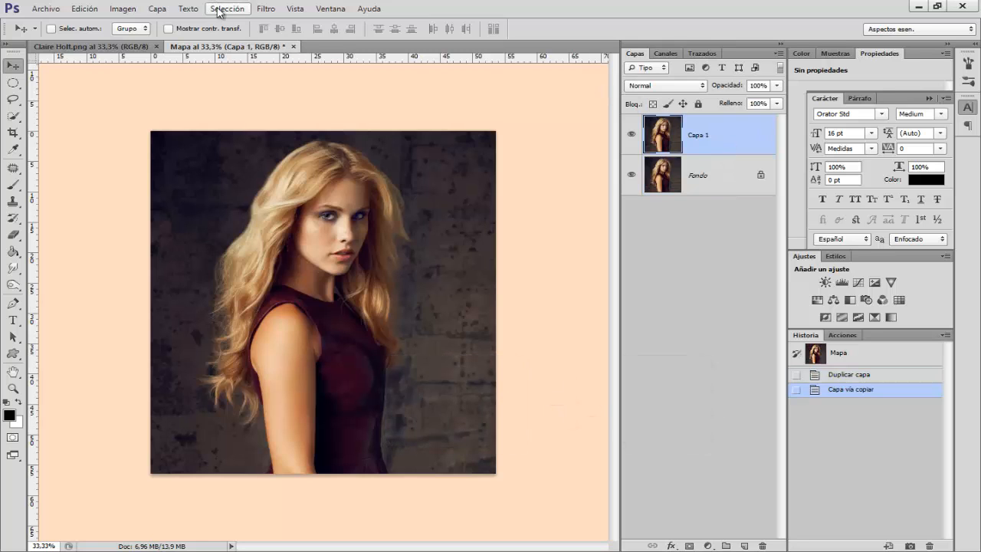
pyautogui.click(122, 9)
pyautogui.moveTo(131, 42)
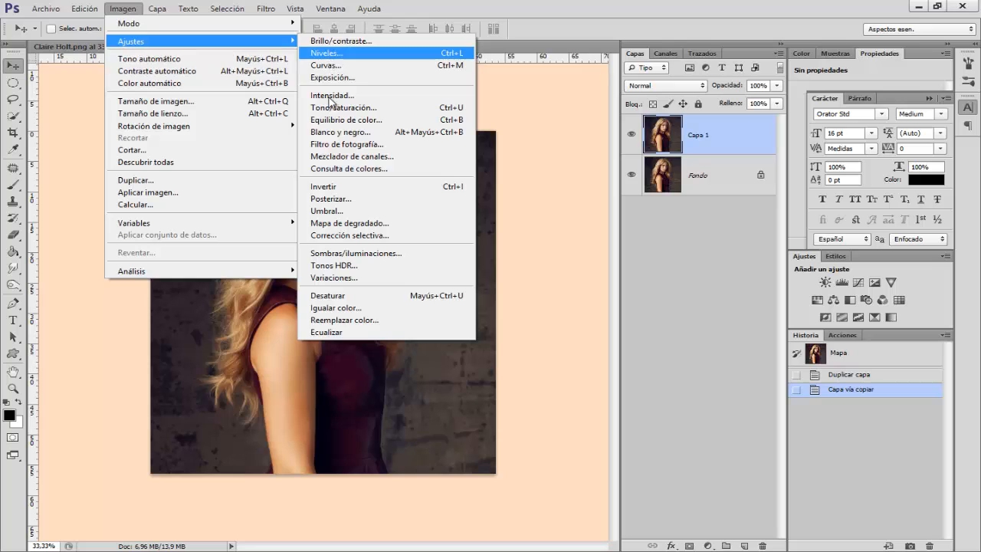
pyautogui.click(340, 297)
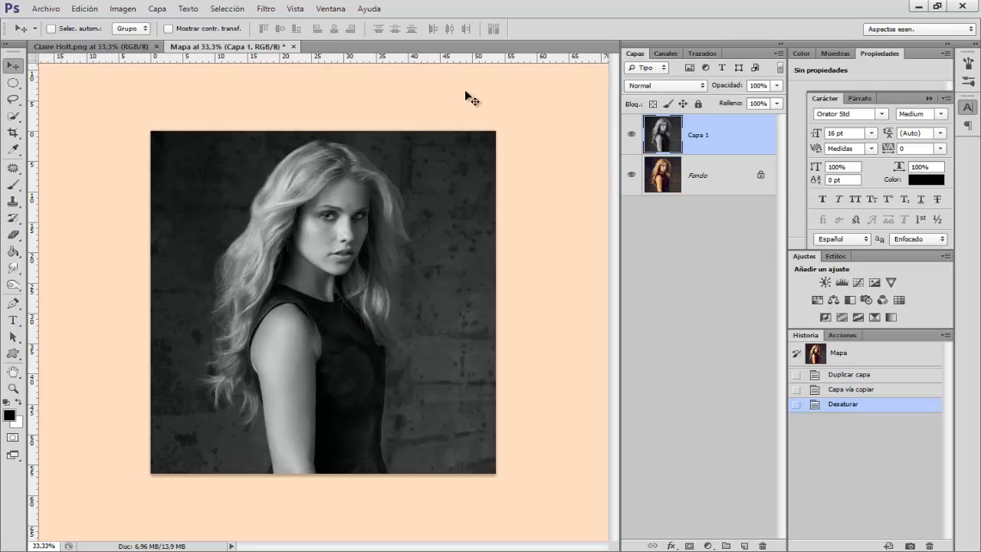
pyautogui.click(46, 9)
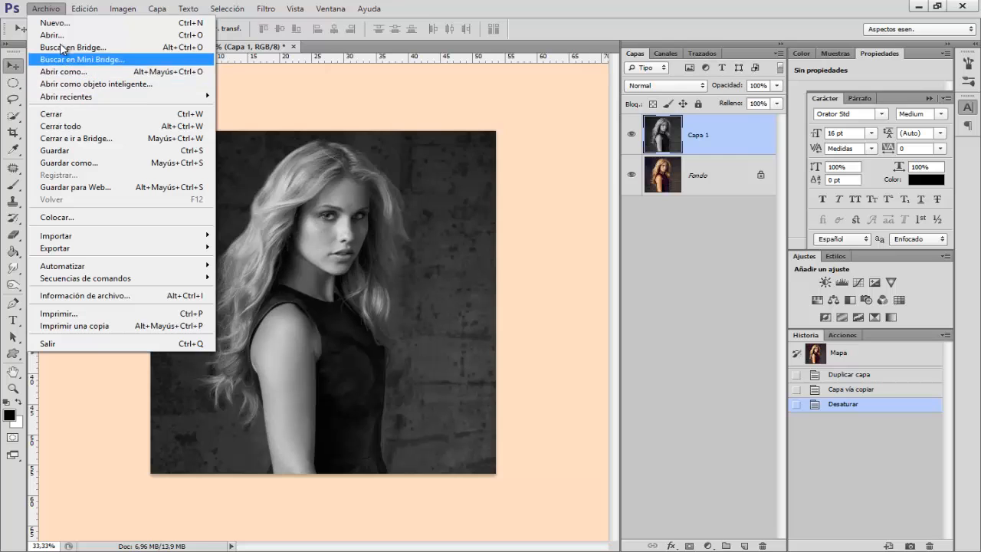
pyautogui.click(62, 164)
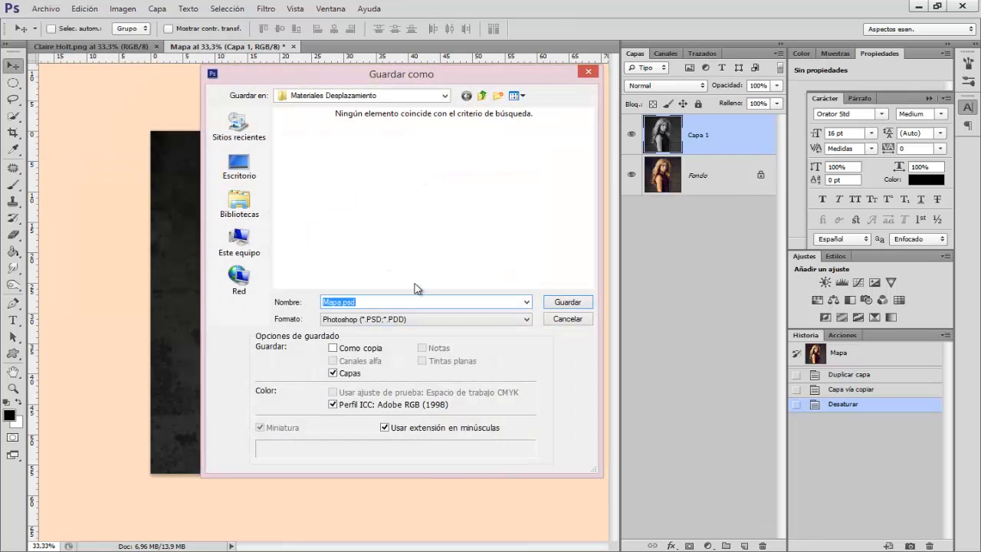
pyautogui.click(351, 320)
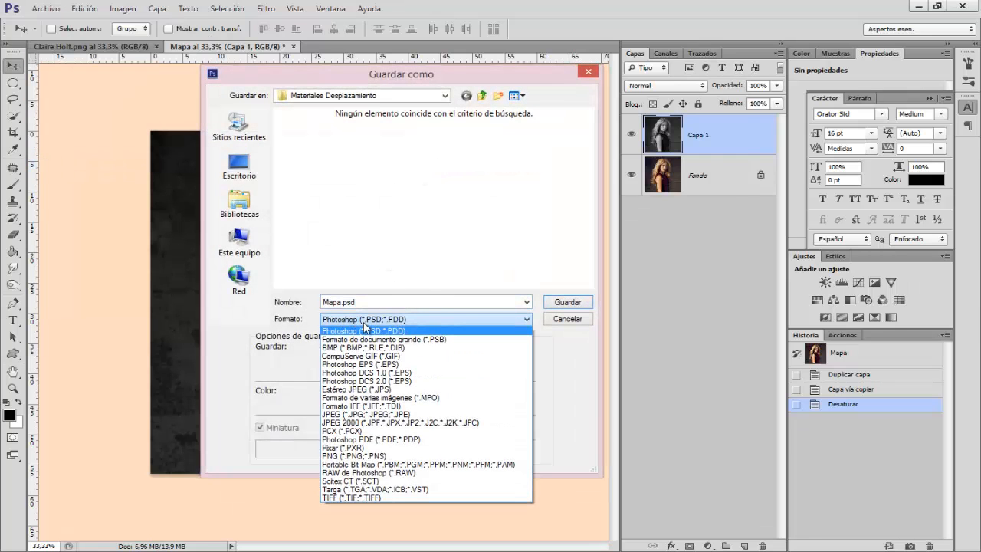
pyautogui.click(368, 334)
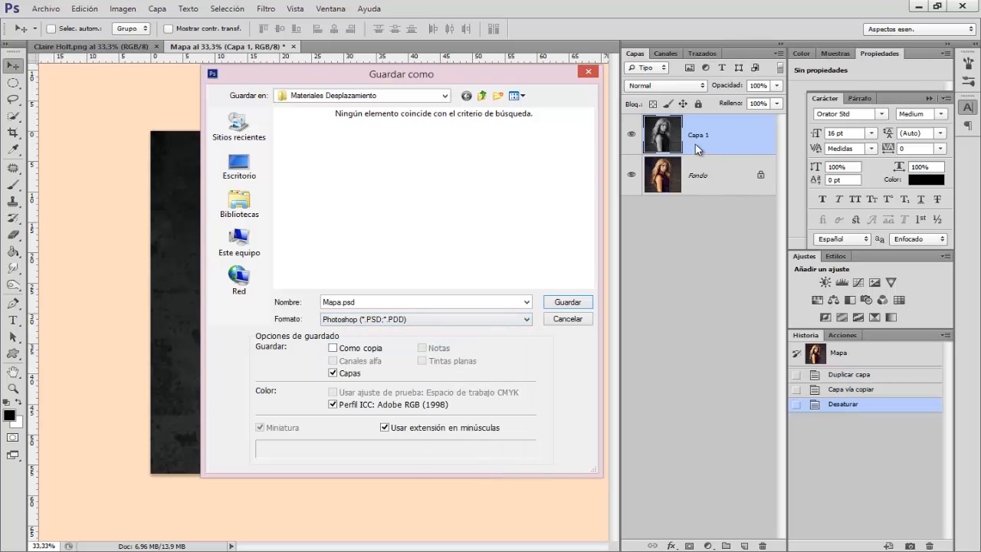
pyautogui.click(333, 374)
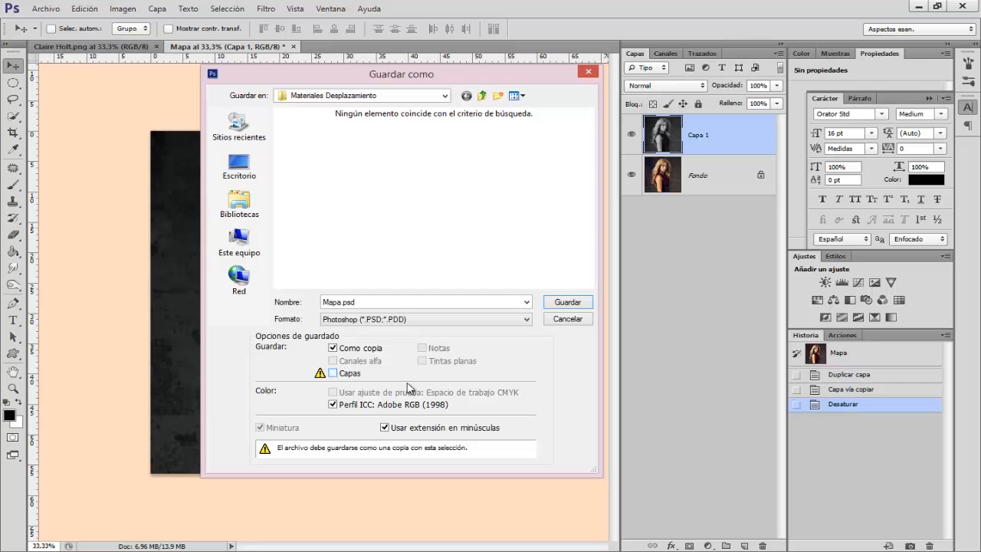
pyautogui.click(354, 306)
pyautogui.click(566, 321)
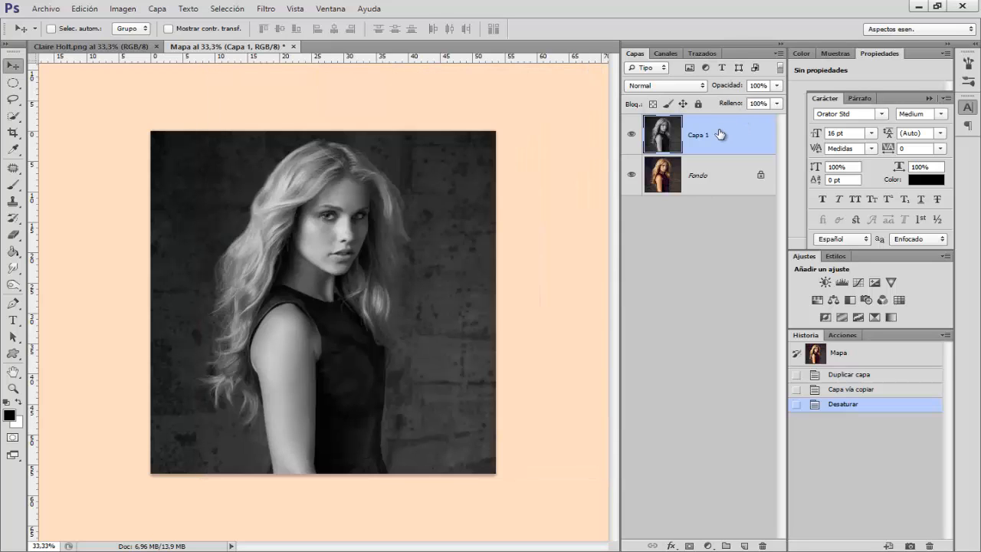
# - Merge the desaturated layer down, undo the merge, and delete the desaturated layer so only Fondo remains
pyautogui.hotkey('ctrl', 'e')
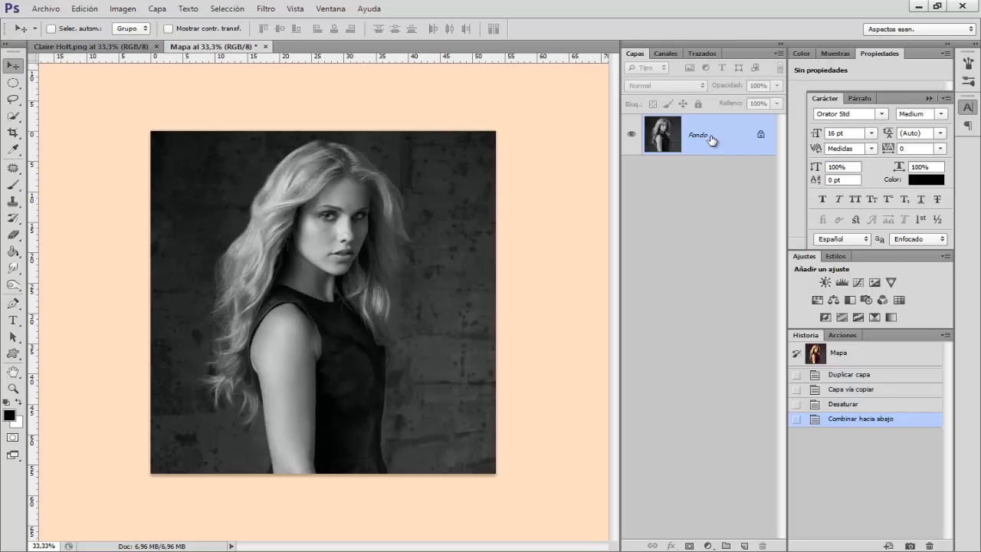
pyautogui.hotkey('ctrl', 'z')
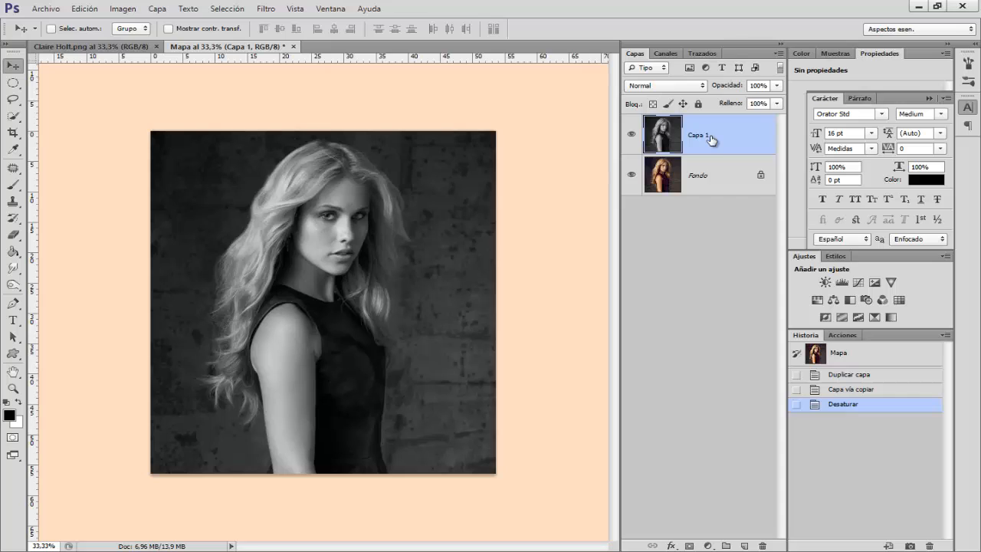
pyautogui.press('Delete')
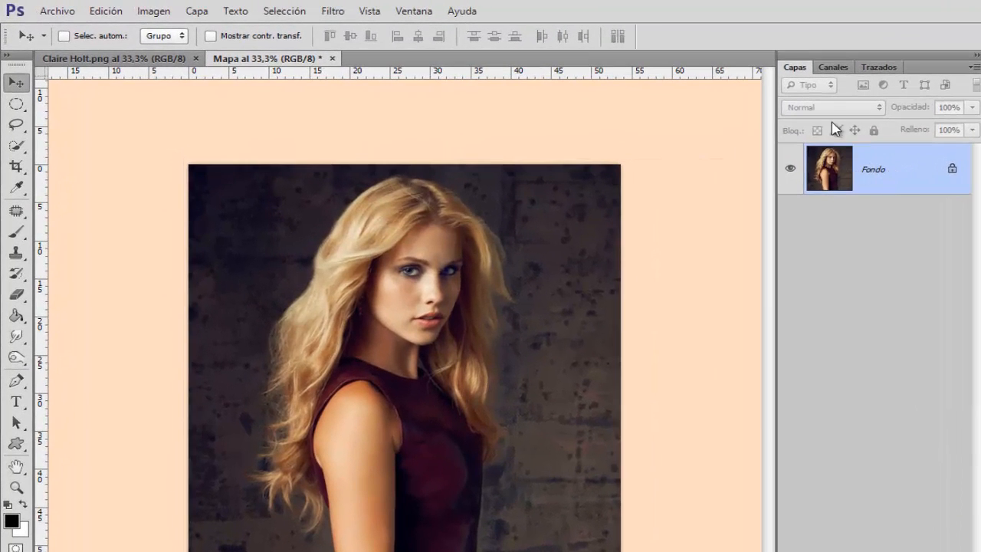
# - Compare the contrast of the Rojo, Verde and Azul channels of the Mapa document individually
pyautogui.click(841, 73)
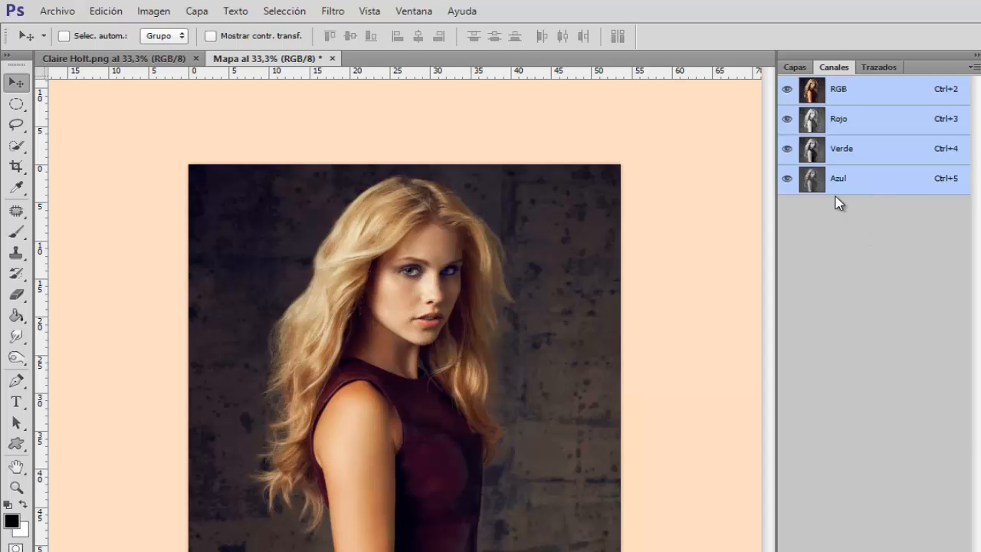
pyautogui.click(853, 127)
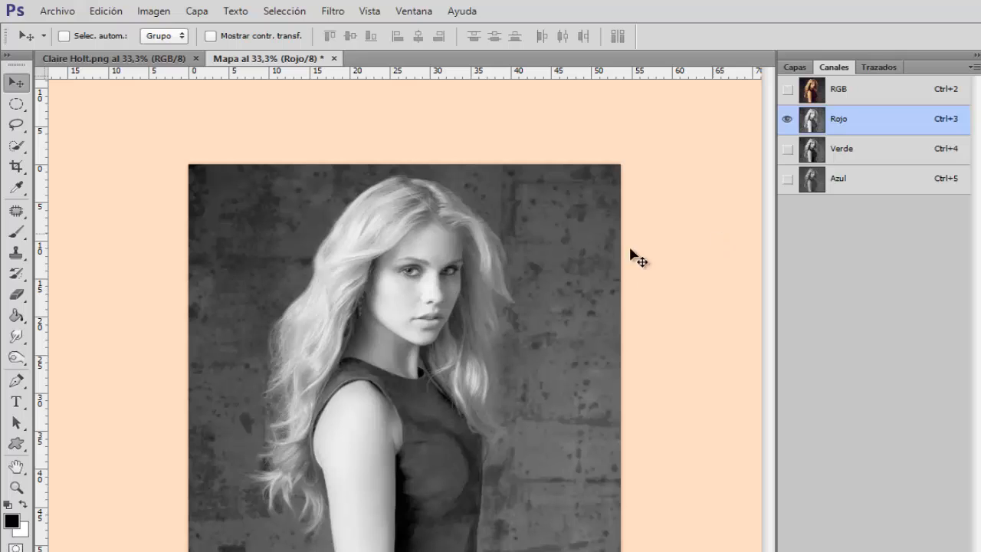
pyautogui.click(868, 162)
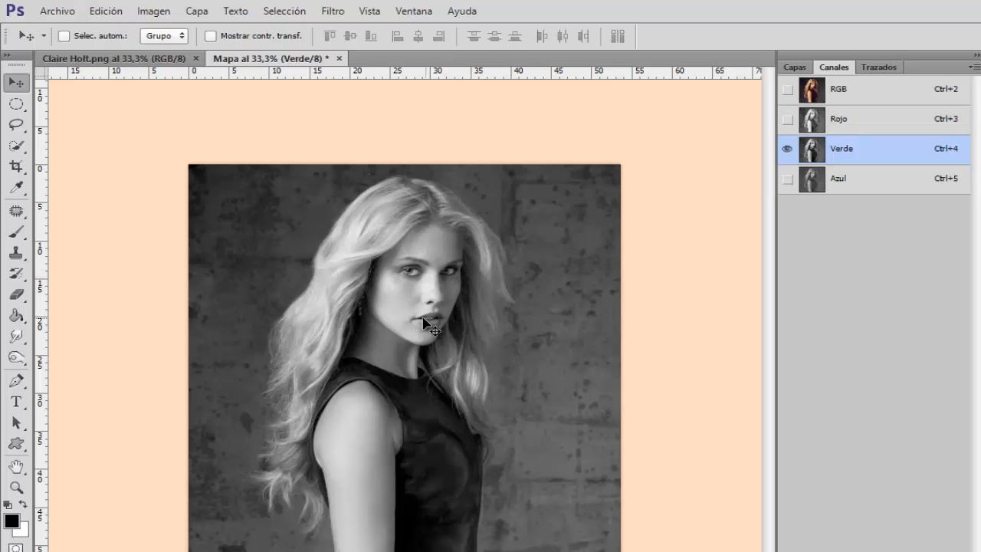
pyautogui.click(837, 177)
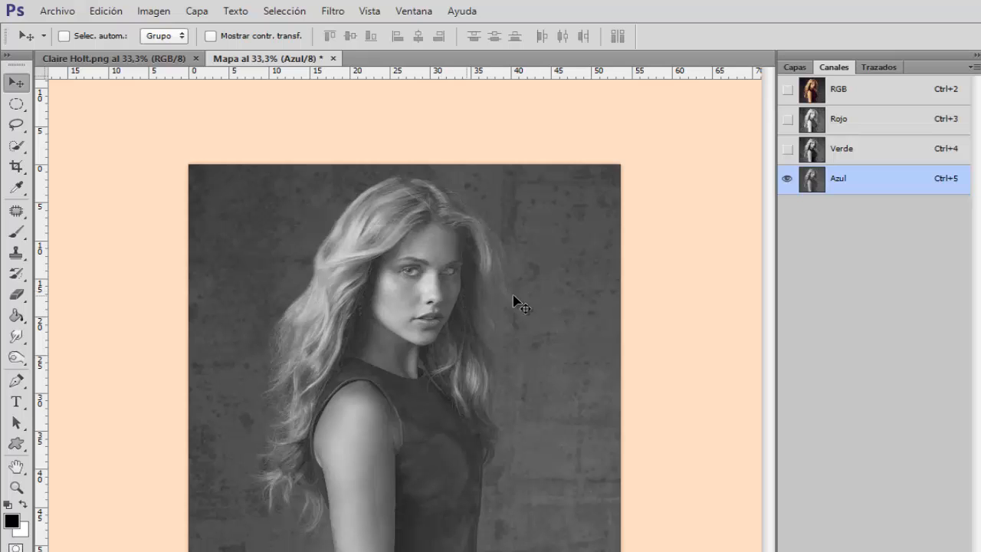
pyautogui.click(852, 150)
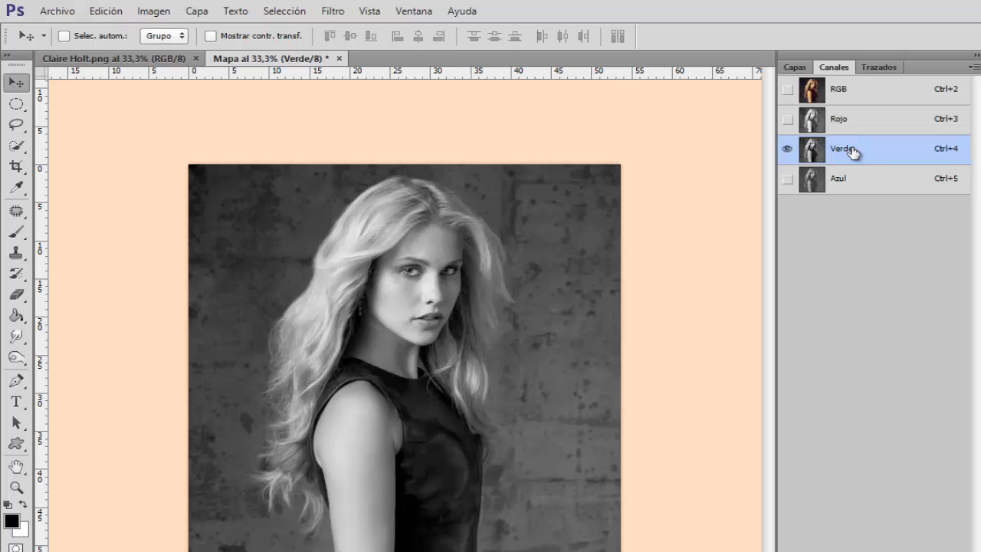
pyautogui.click(864, 184)
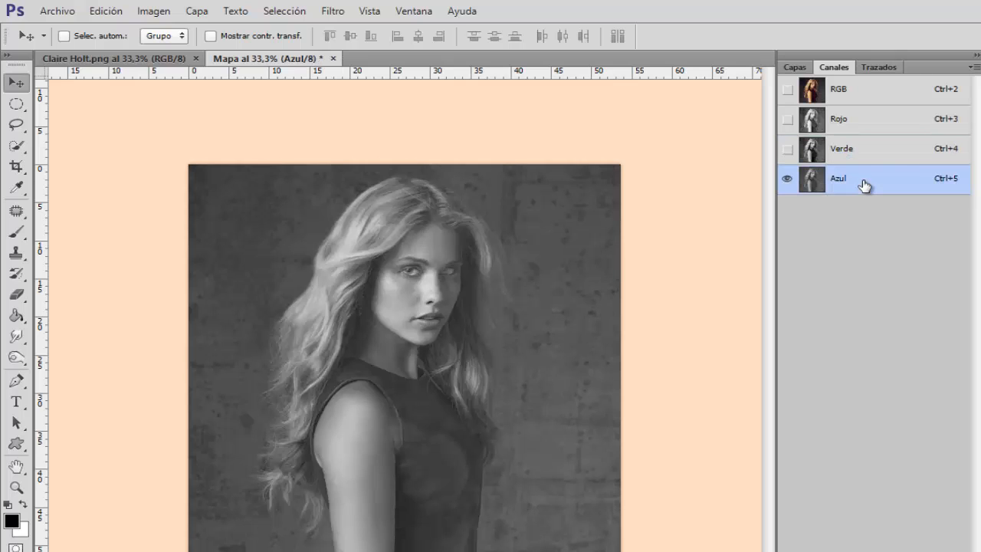
pyautogui.click(887, 119)
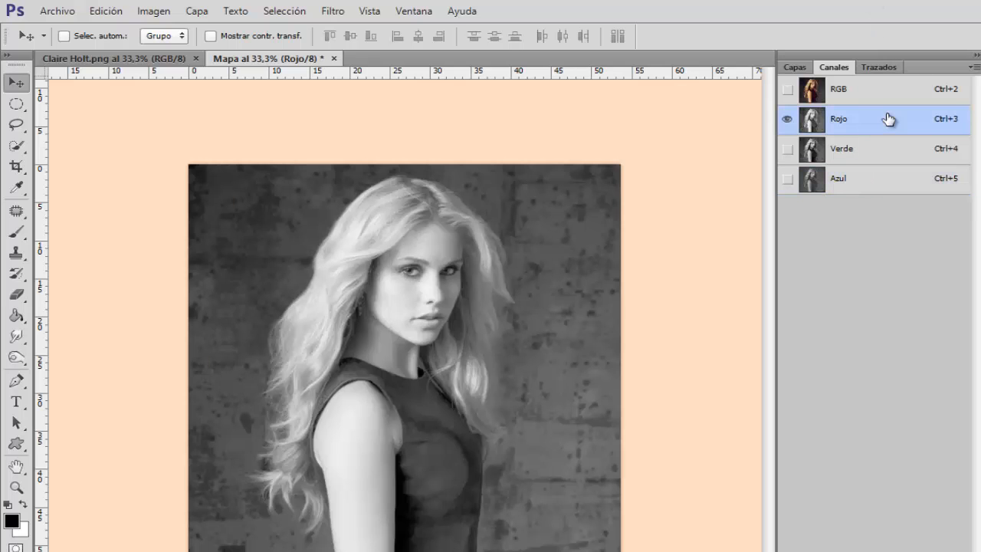
# - Convert the Mapa document to grayscale from its Verde channel alone, discarding the other channels
pyautogui.click(855, 155)
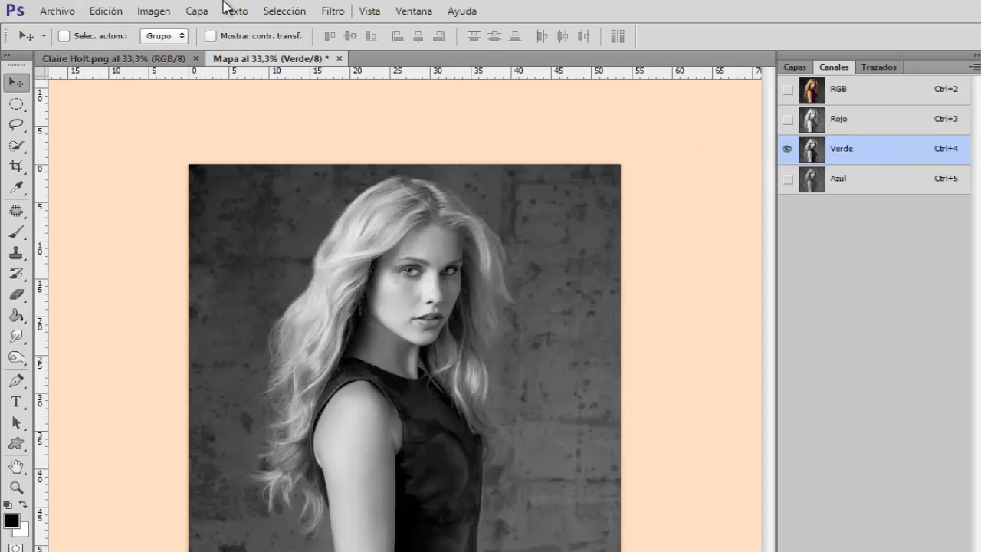
pyautogui.click(158, 12)
pyautogui.moveTo(164, 30)
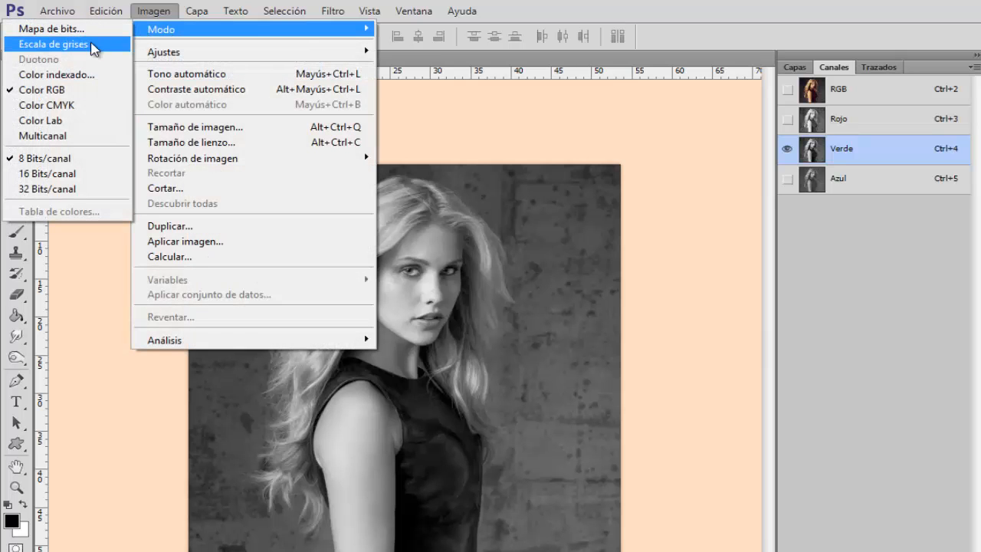
pyautogui.click(93, 46)
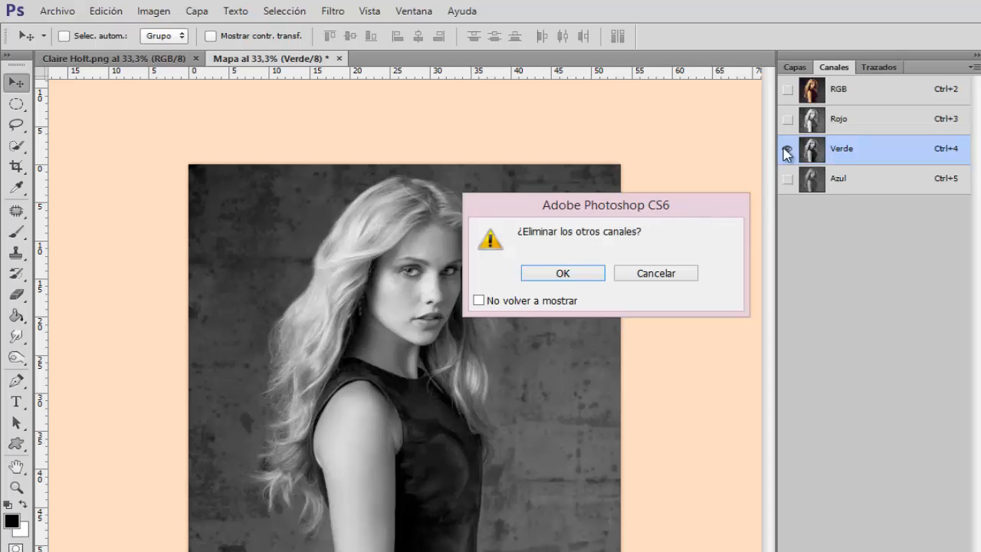
pyautogui.click(580, 275)
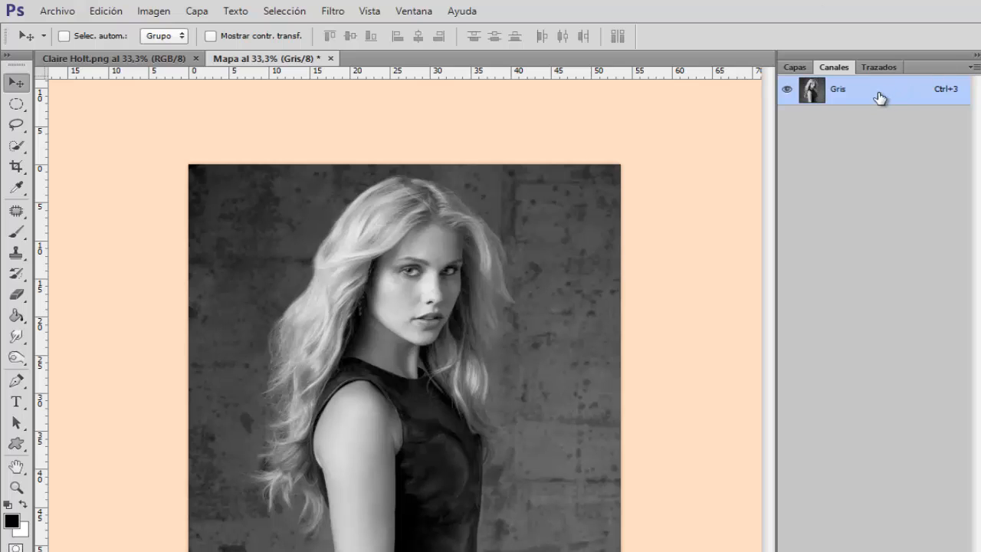
# - Show the layers of Mapa and compare the grayscale image with the colour original in the other document
pyautogui.click(795, 67)
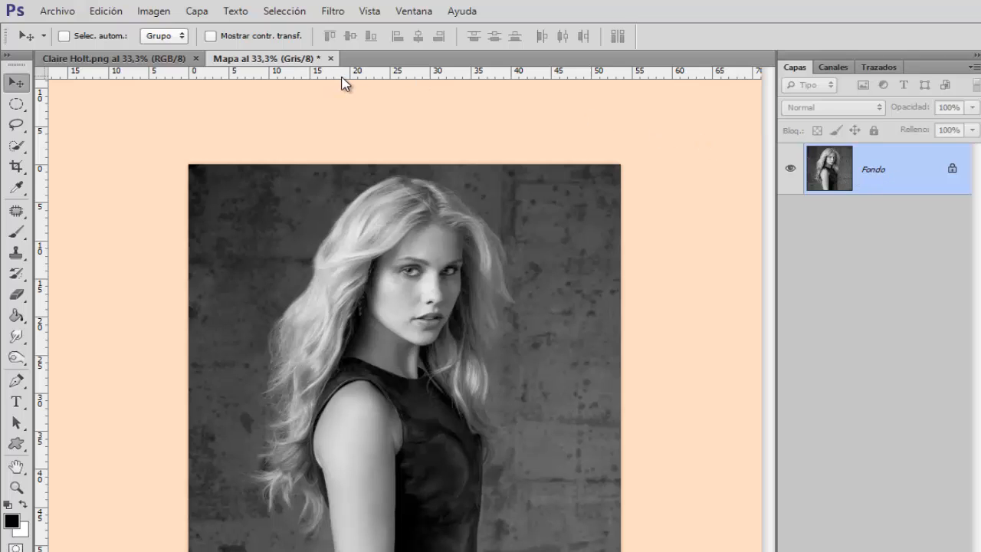
pyautogui.click(107, 58)
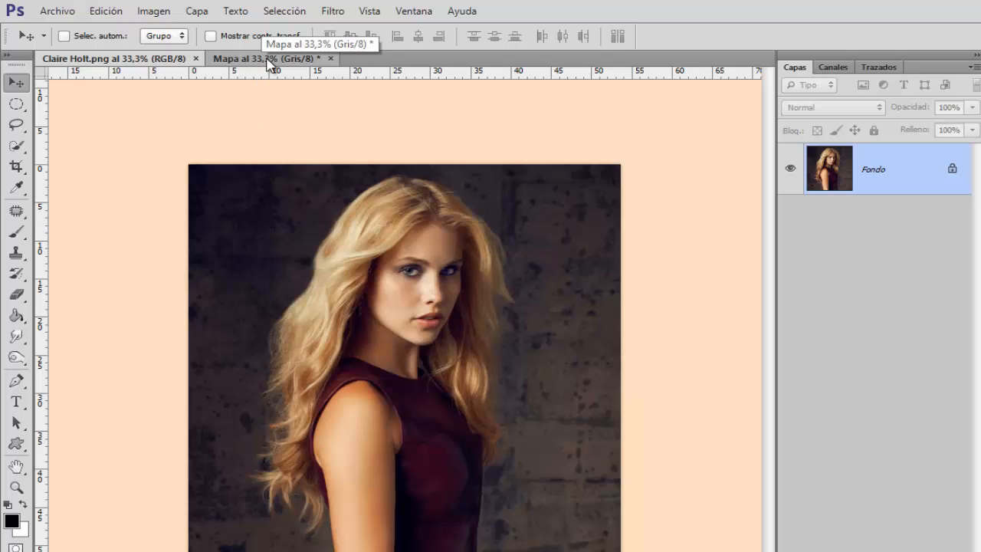
pyautogui.click(268, 59)
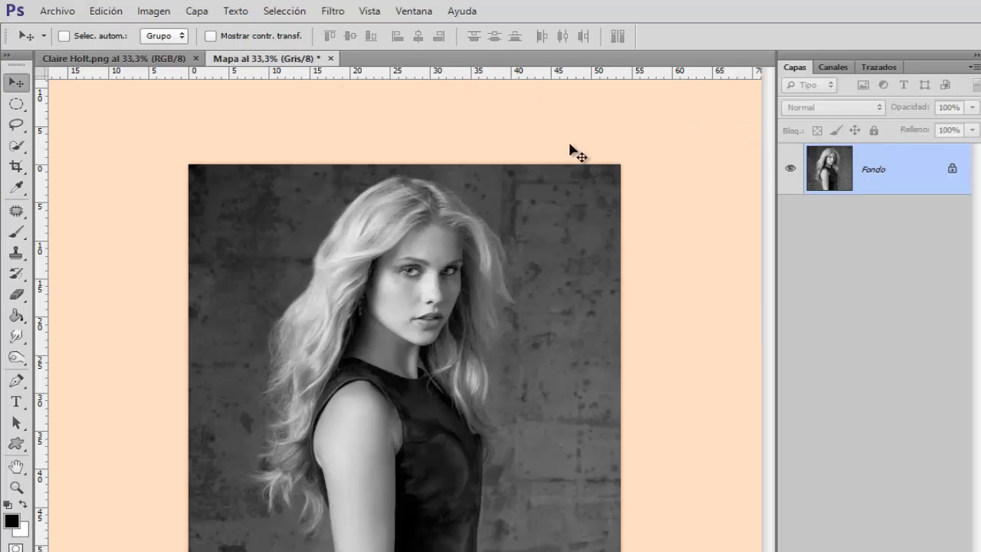
# - Strengthen the contrast of the Mapa image with a Curves adjustment through input/output points 9/0, 40/23 and 79/87, comparing it with the original
pyautogui.click(153, 13)
pyautogui.moveTo(162, 54)
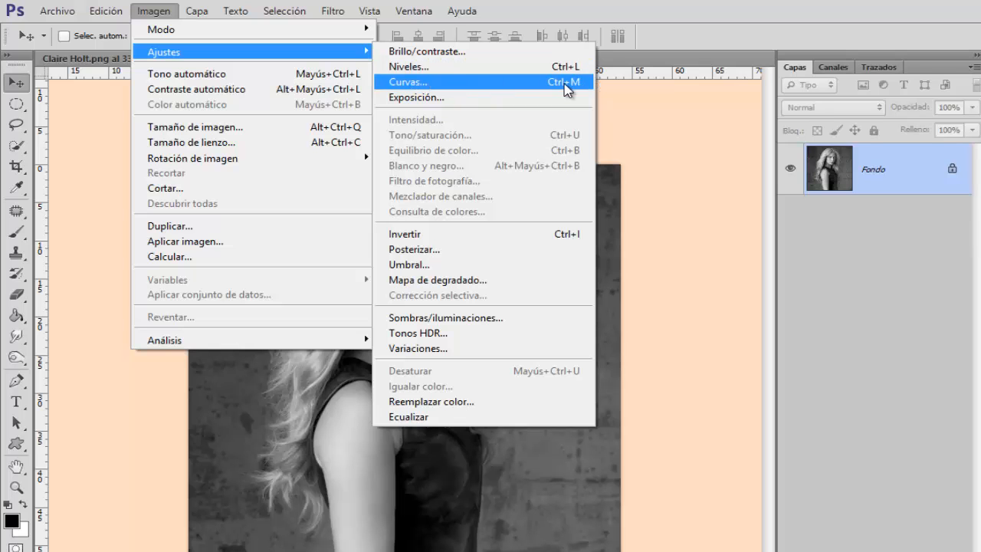
pyautogui.click(893, 182)
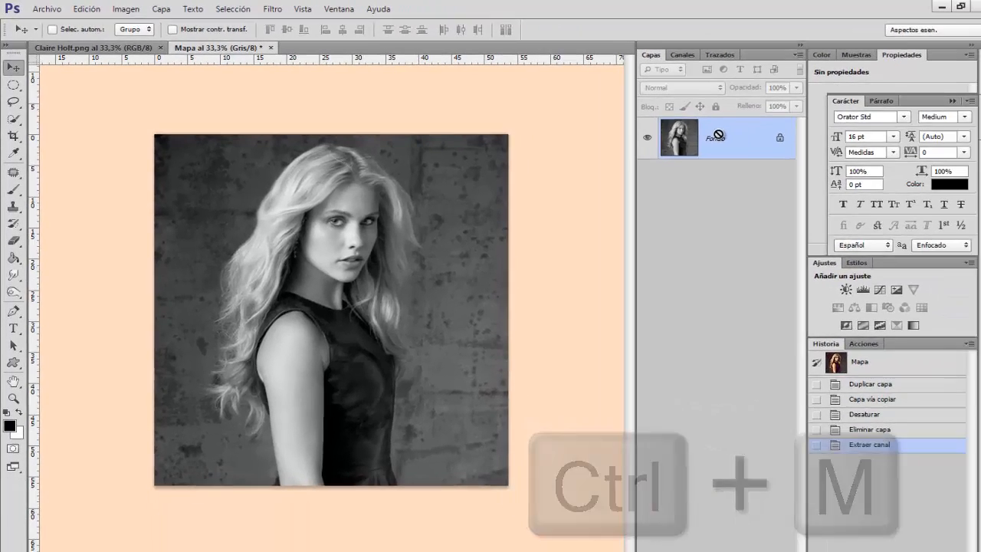
pyautogui.hotkey('ctrl', 'm')
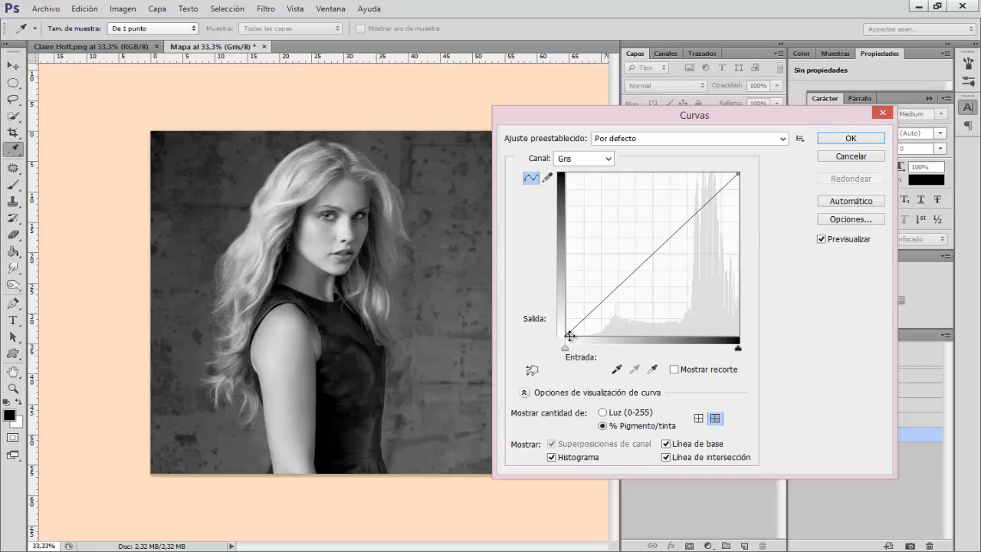
pyautogui.moveTo(568, 335); pyautogui.dragTo(584, 335)
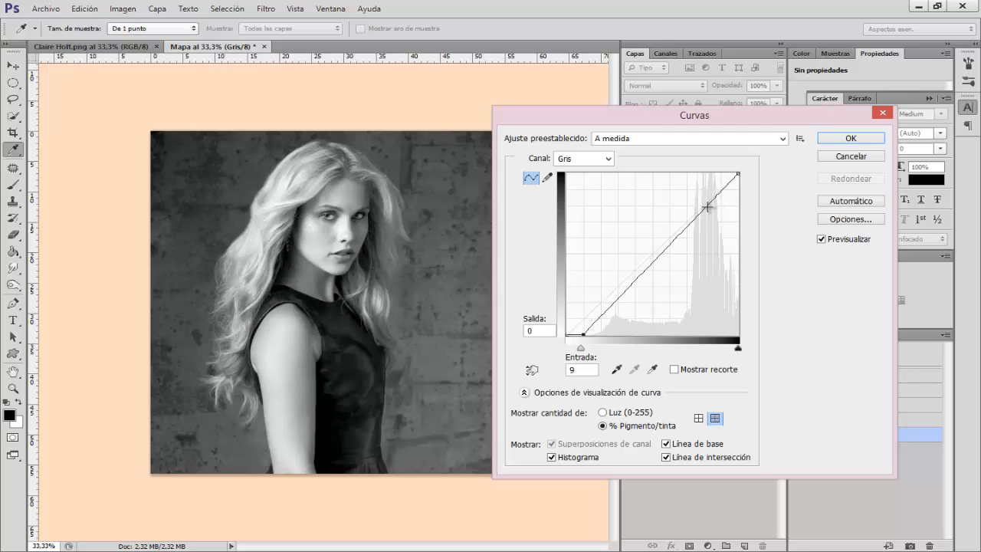
pyautogui.moveTo(706, 206); pyautogui.dragTo(701, 194)
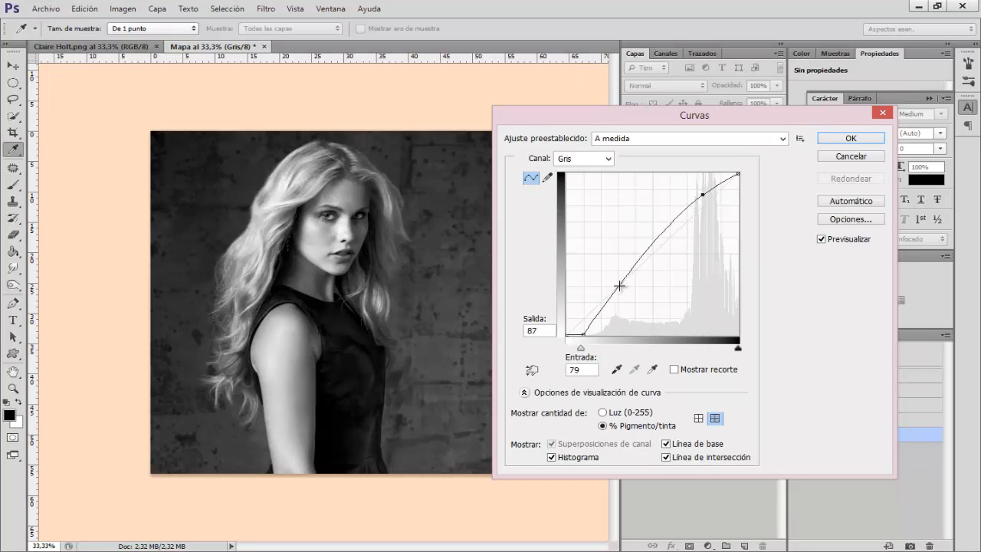
pyautogui.moveTo(619, 286); pyautogui.dragTo(634, 296)
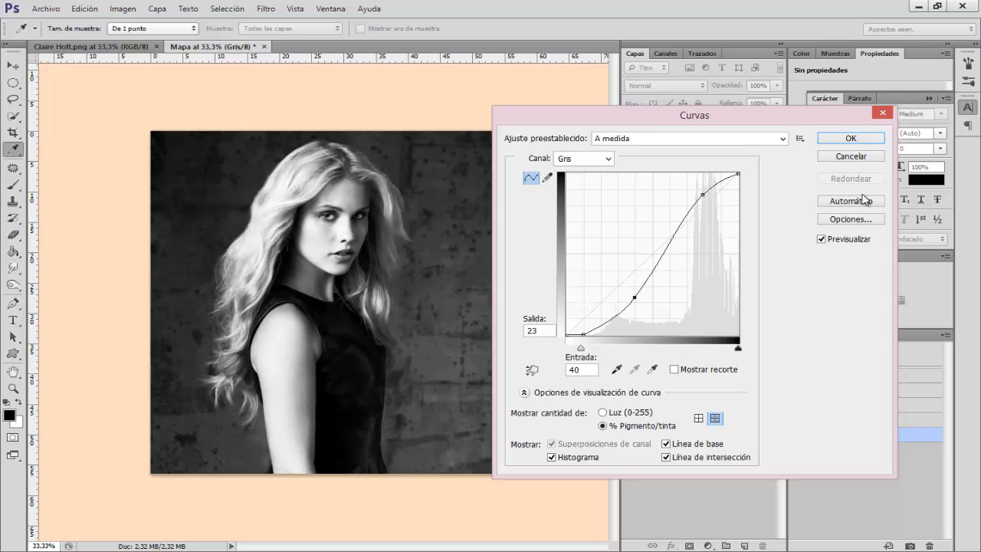
pyautogui.click(822, 240)
pyautogui.click(824, 242)
pyautogui.click(843, 139)
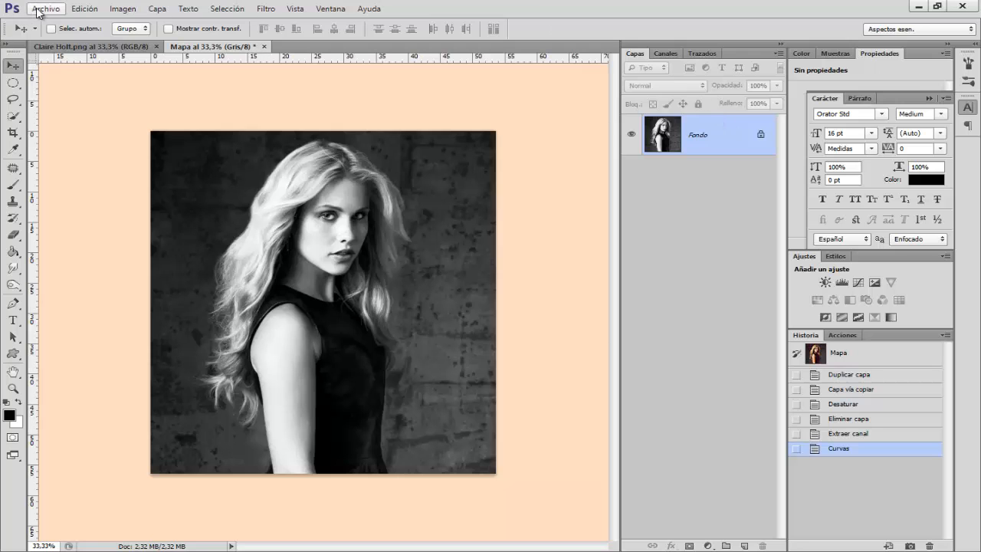
# - Save the grayscale map as Mapa.psd in the Materiales Desplazamiento folder and close that document
pyautogui.click(38, 11)
pyautogui.click(82, 160)
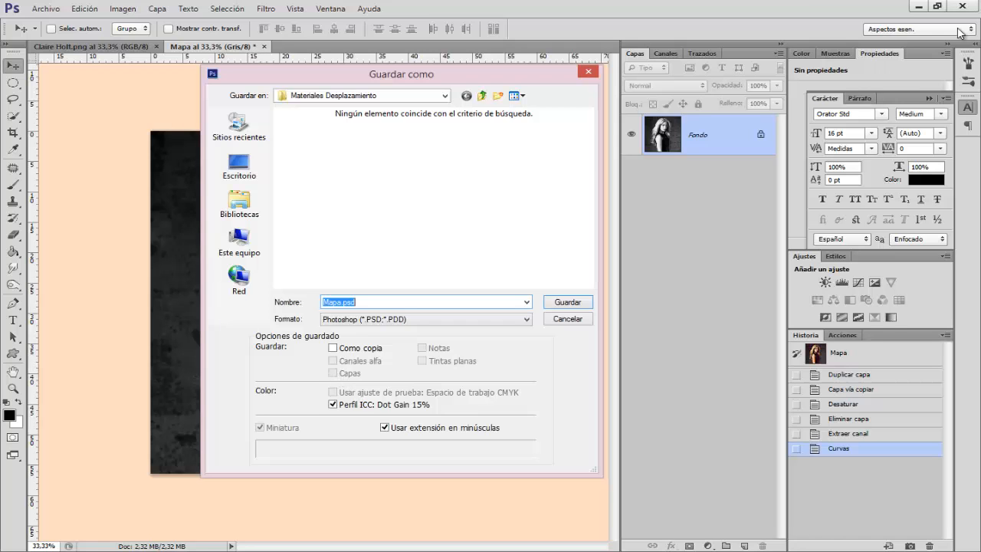
pyautogui.click(583, 305)
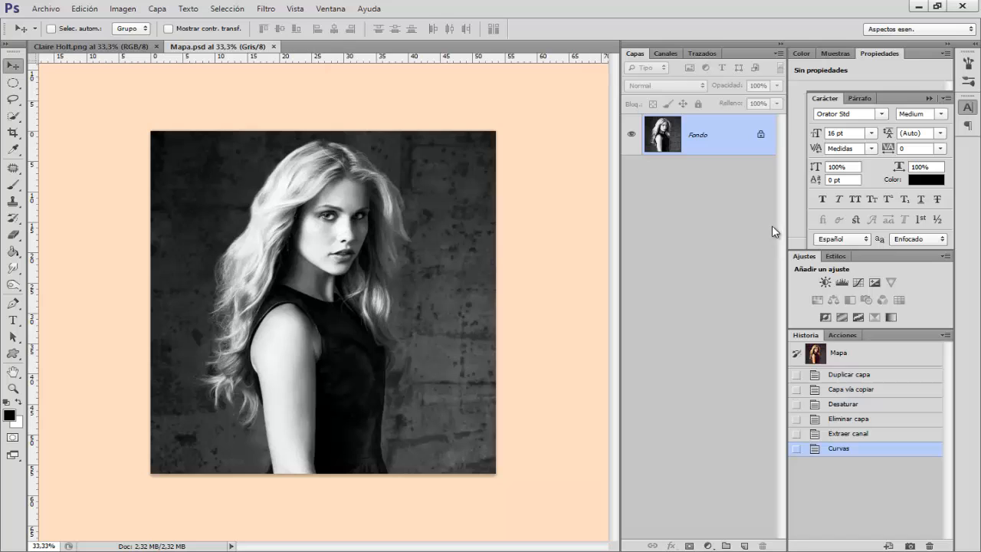
pyautogui.click(274, 48)
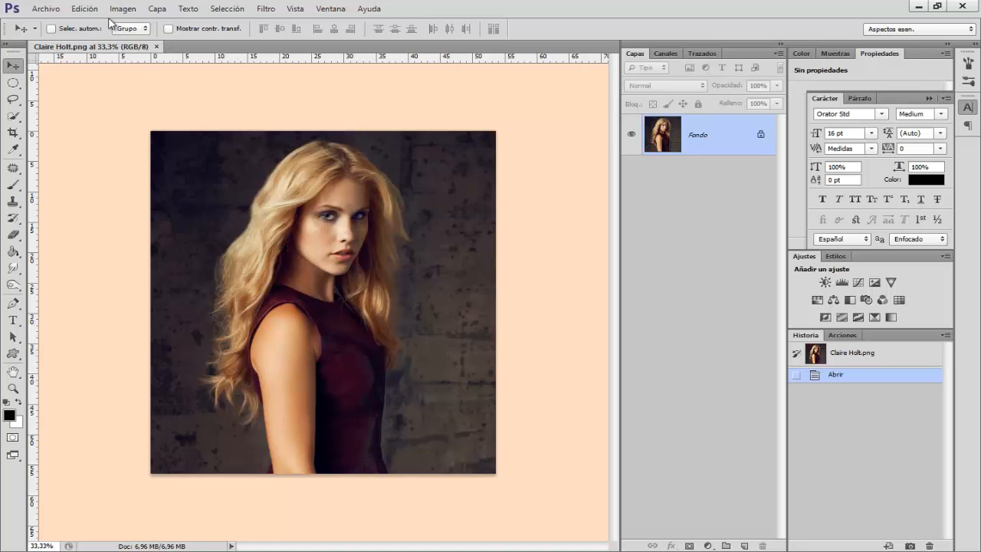
# - Place Textura.jpg from the Materiales Desplazamiento folder into the colour portrait
pyautogui.click(46, 9)
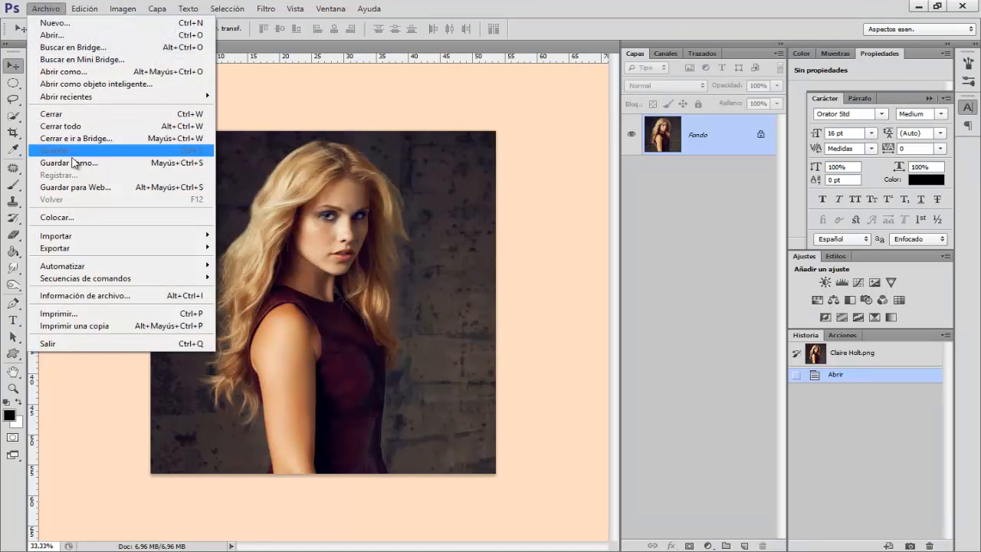
pyautogui.click(66, 216)
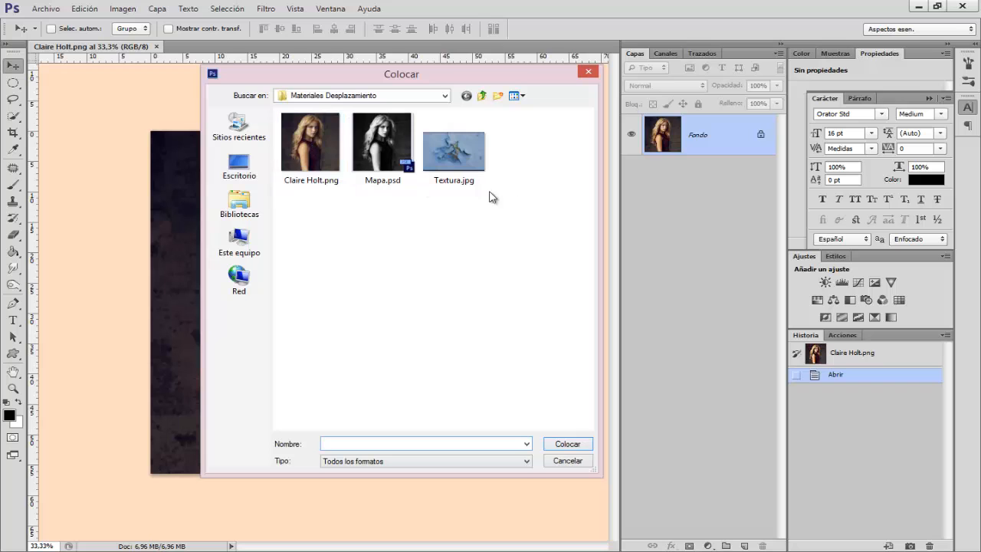
pyautogui.click(474, 174)
pyautogui.click(568, 446)
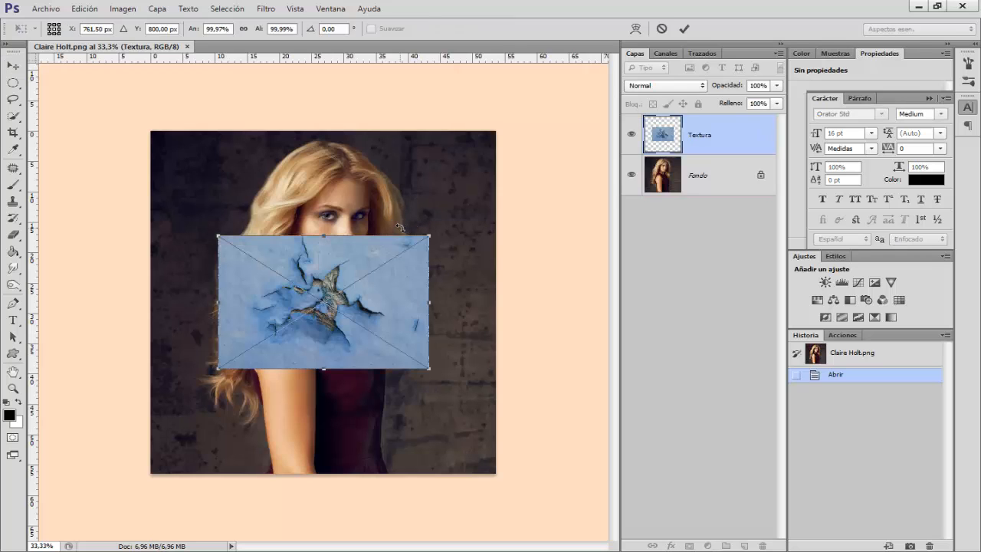
# - Rotate the placed cracked texture to about -88.6° so that it stands upright over the portrait
pyautogui.hotkey('ctrl', '+')
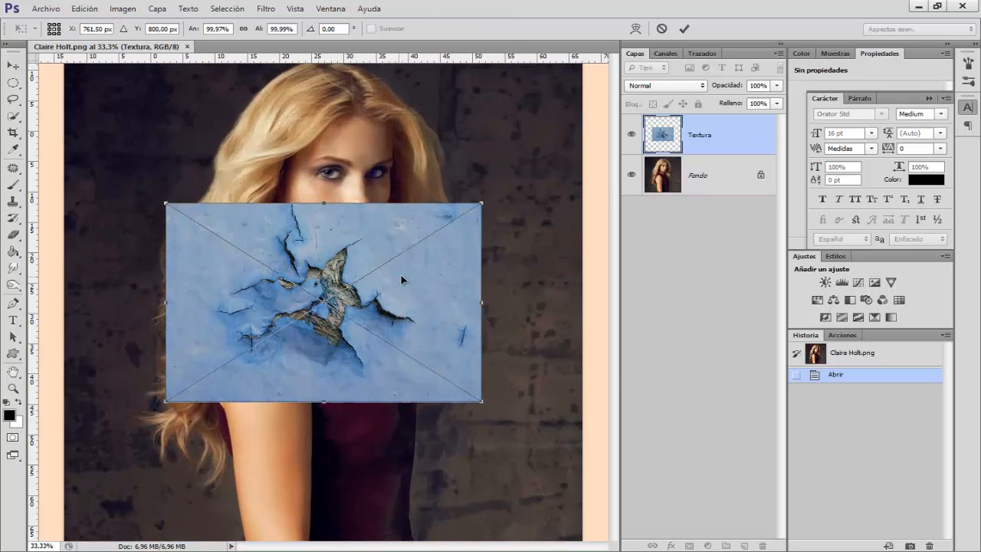
pyautogui.rightClick(394, 268)
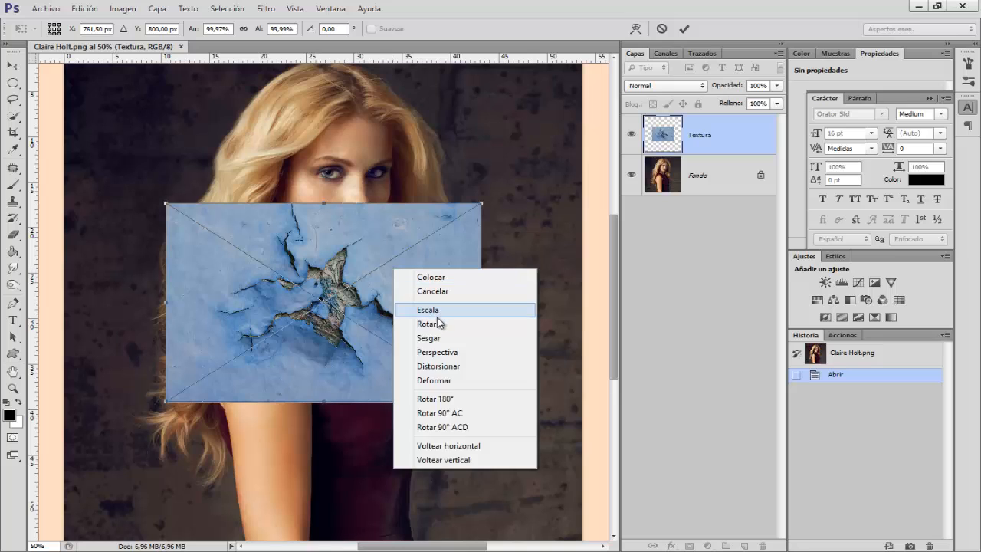
pyautogui.click(427, 309)
pyautogui.moveTo(483, 203); pyautogui.dragTo(290, 250)
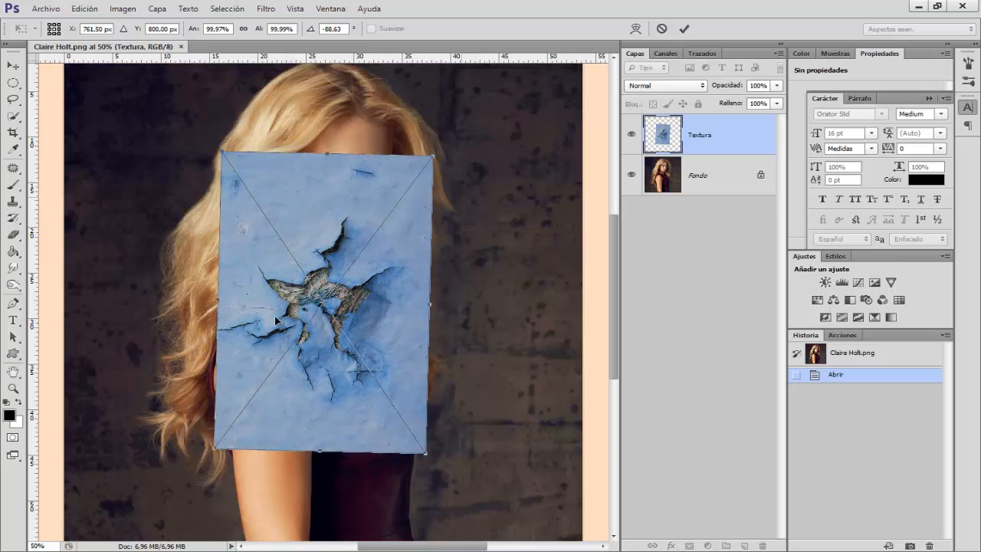
# - Set the Textura layer's blend mode to Superponer and move the texture over the face, centred at about X 813, Y 374 px
pyautogui.click(655, 90)
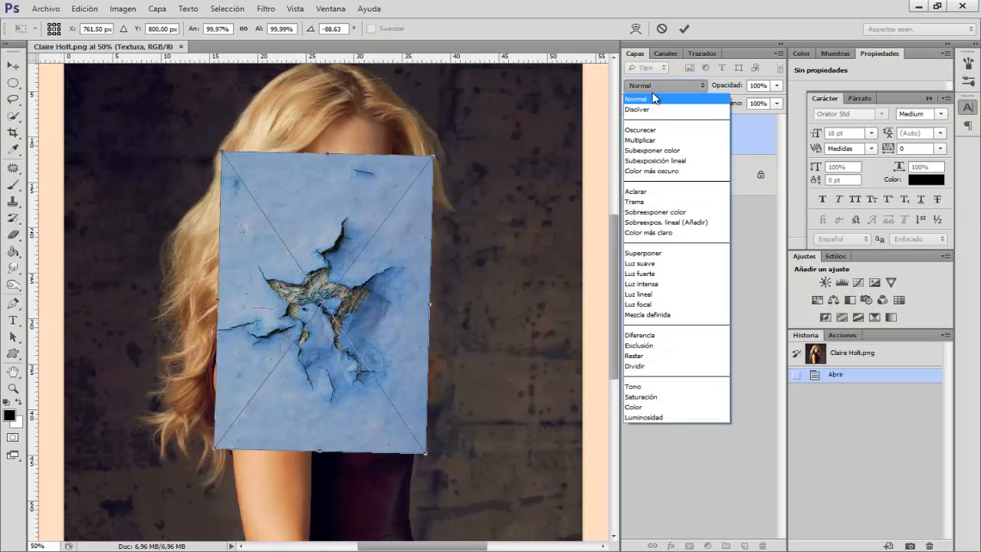
pyautogui.click(644, 251)
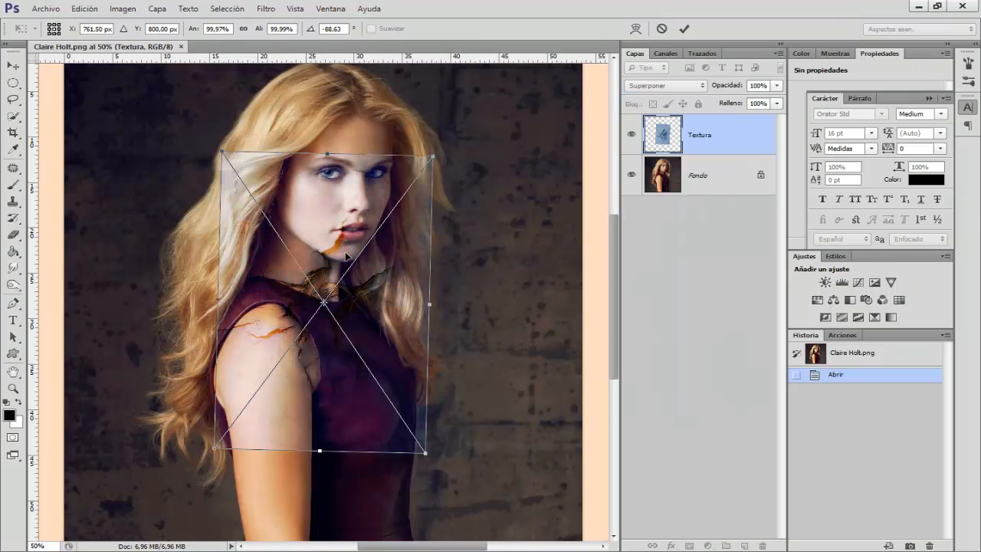
pyautogui.moveTo(360, 315); pyautogui.dragTo(379, 175)
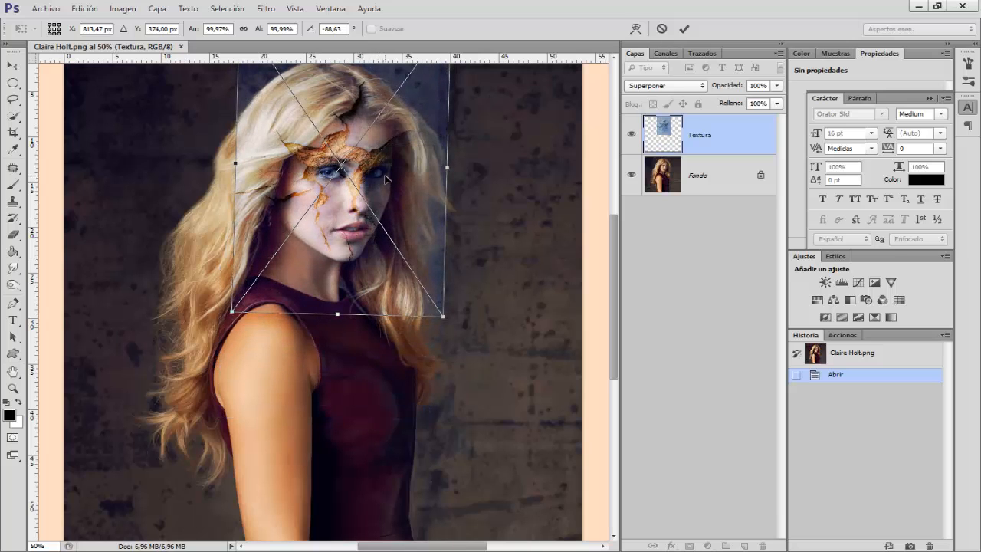
# - Scale the placed texture proportionally to about 68% so that it fits around the face
pyautogui.hotkey('ctrl', '+')
pyautogui.scroll(5, 449, 184)
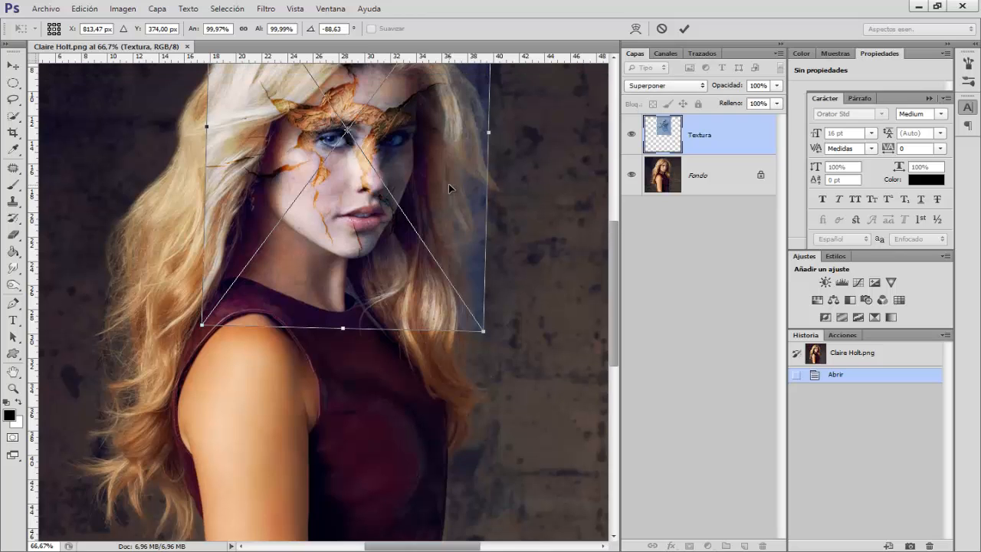
pyautogui.scroll(1, 414, 363)
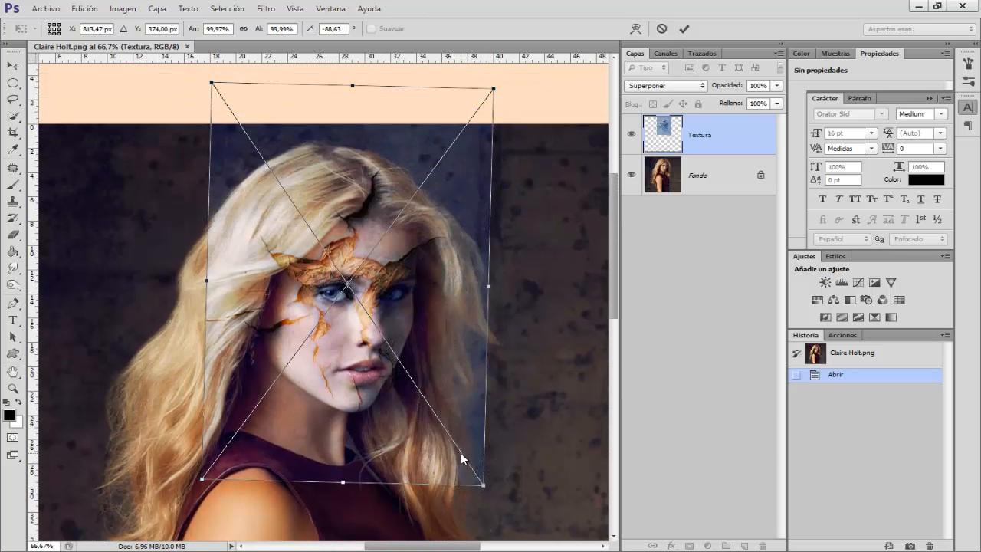
pyautogui.rightClick(461, 452)
pyautogui.click(502, 294)
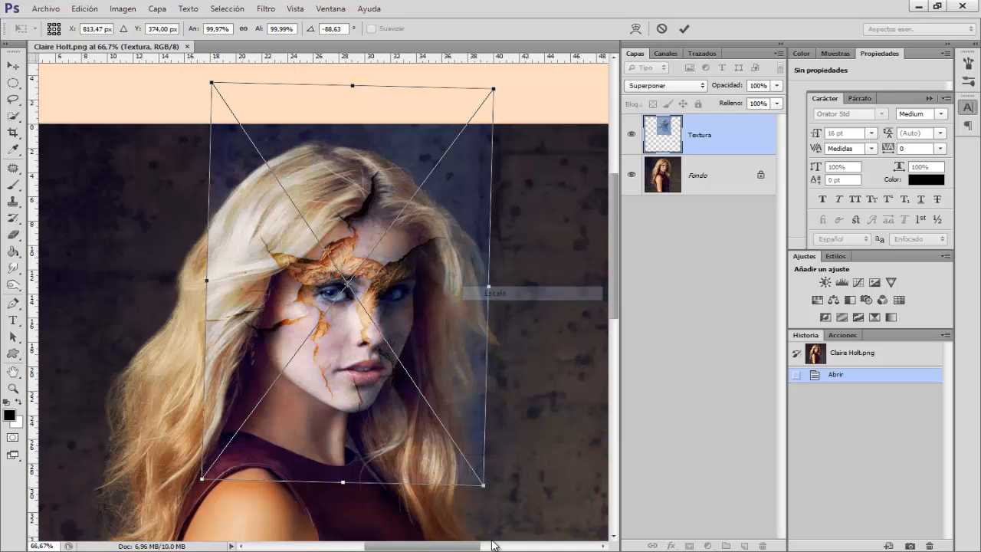
pyautogui.moveTo(482, 485); pyautogui.dragTo(422, 414)
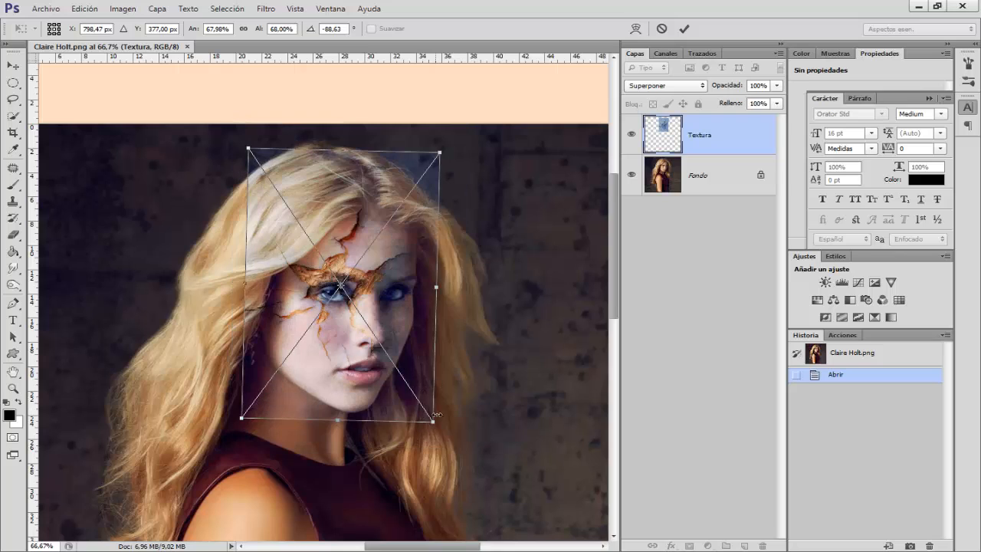
# - Rotate the texture to -84.5°, shift it slightly to about X 792, Y 378 px and commit the placement
pyautogui.rightClick(364, 315)
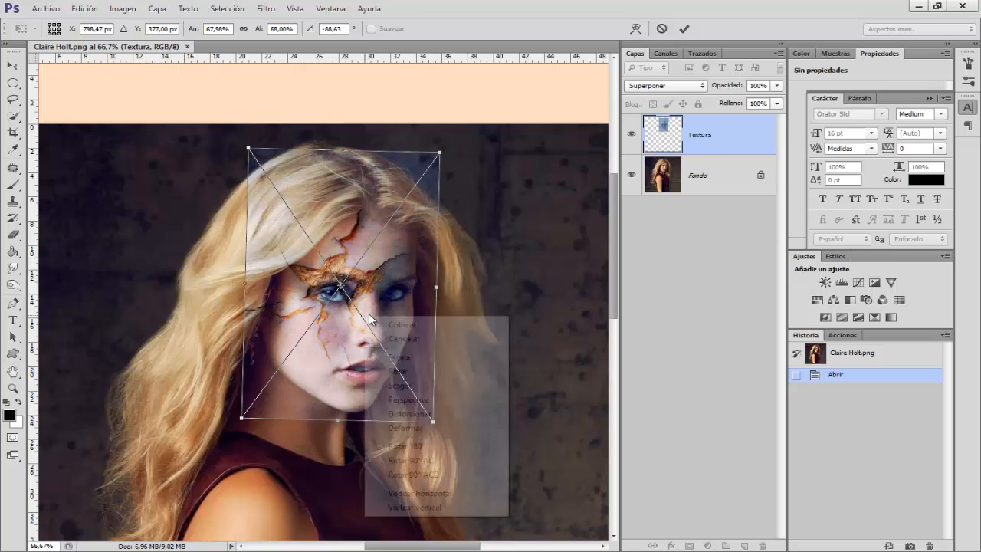
pyautogui.click(406, 372)
pyautogui.moveTo(450, 155); pyautogui.dragTo(453, 157)
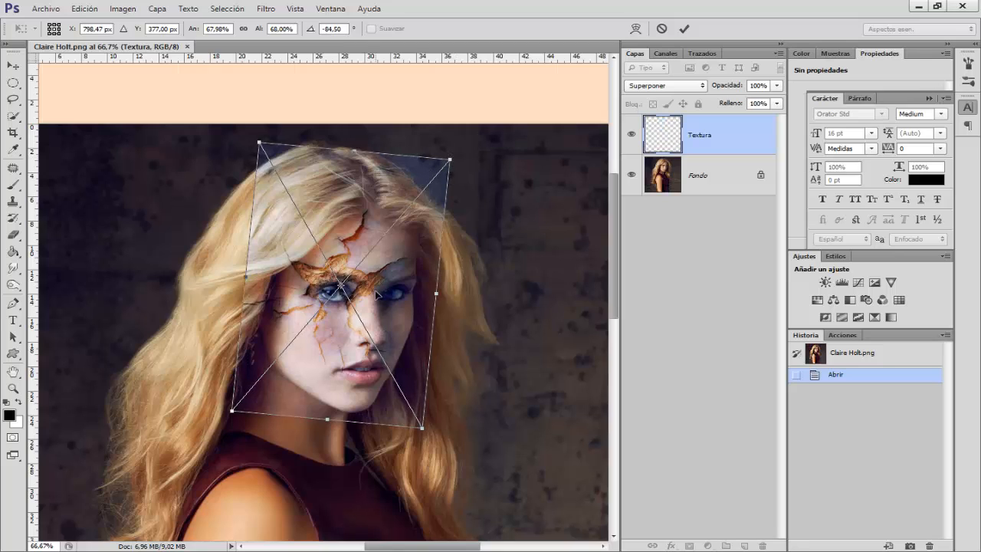
pyautogui.moveTo(376, 289); pyautogui.dragTo(373, 290)
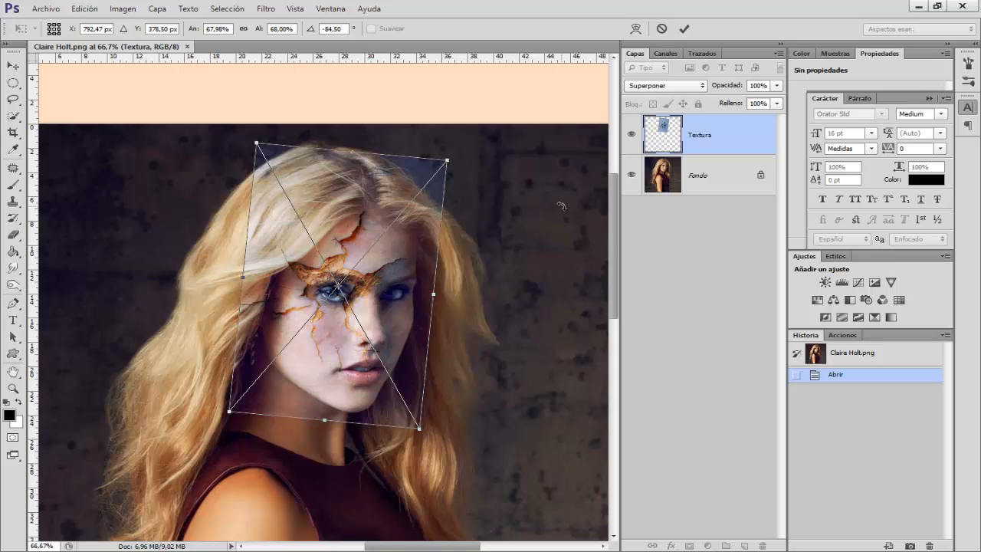
pyautogui.press('Return')
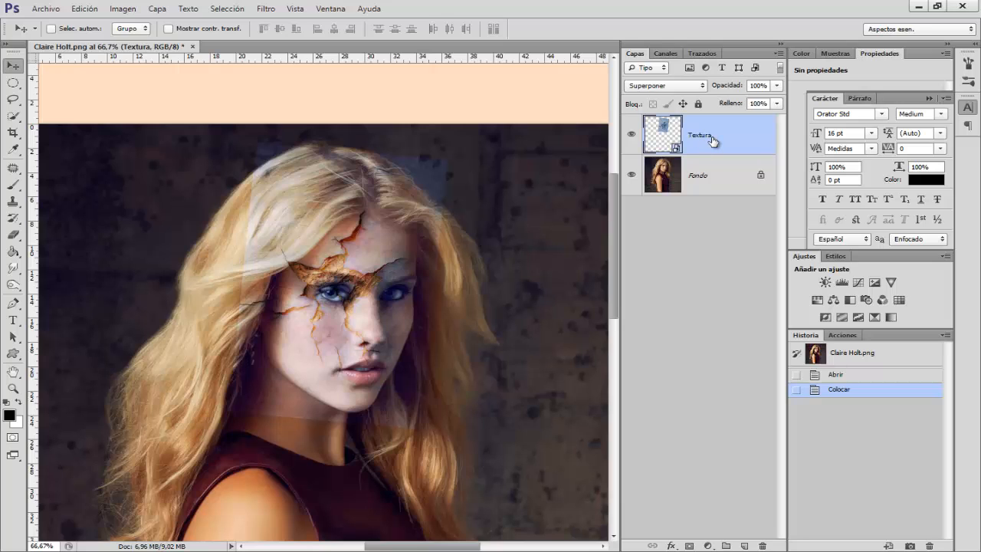
# - Rasterize the Textura layer and darken its cracks with Levels, setting the black input level to 29
pyautogui.rightClick(712, 139)
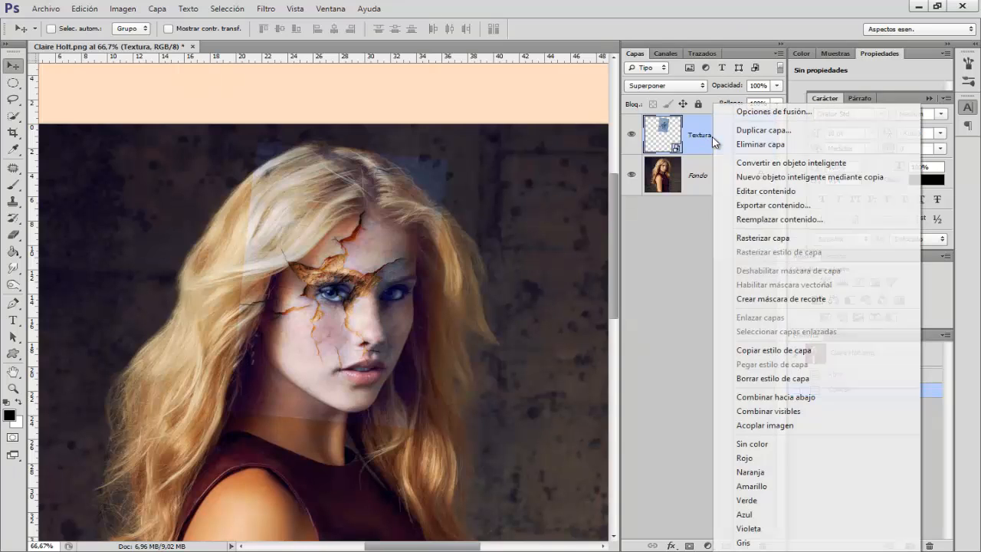
pyautogui.click(762, 237)
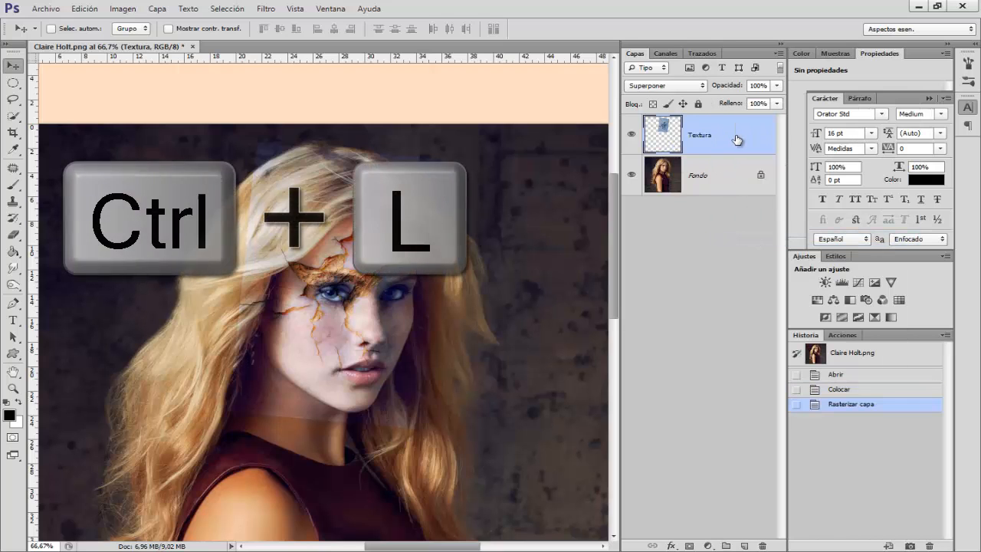
pyautogui.hotkey('ctrl', 'l')
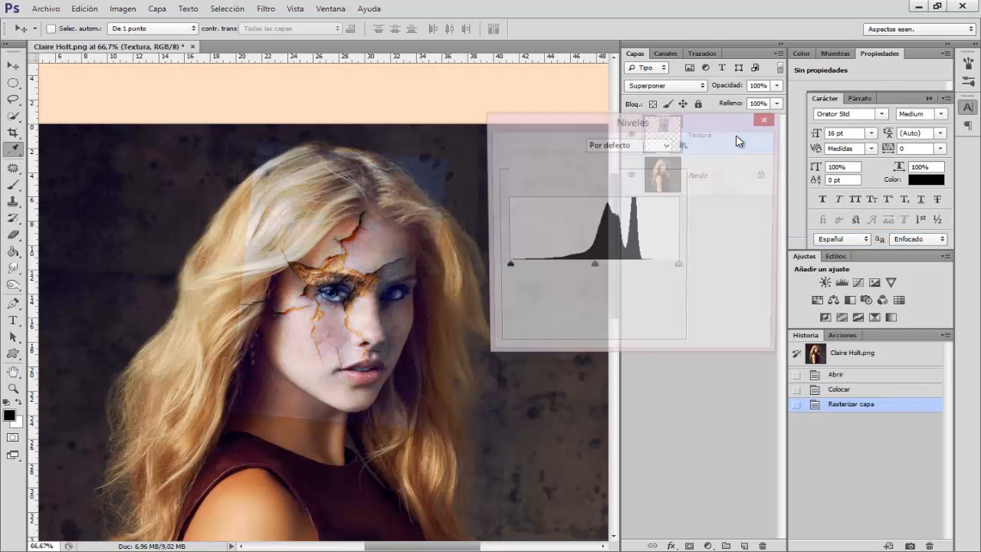
pyautogui.moveTo(508, 267); pyautogui.dragTo(525, 271)
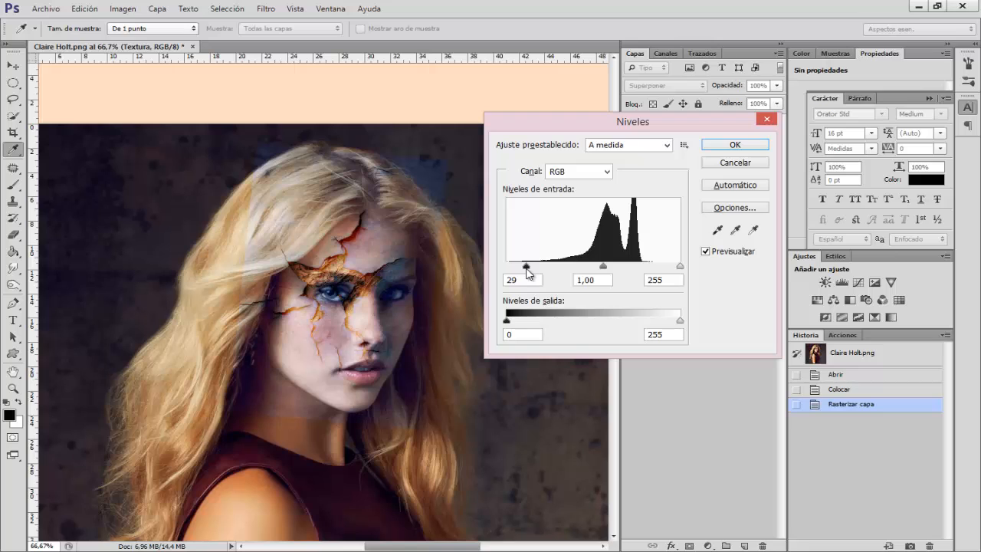
pyautogui.click(736, 147)
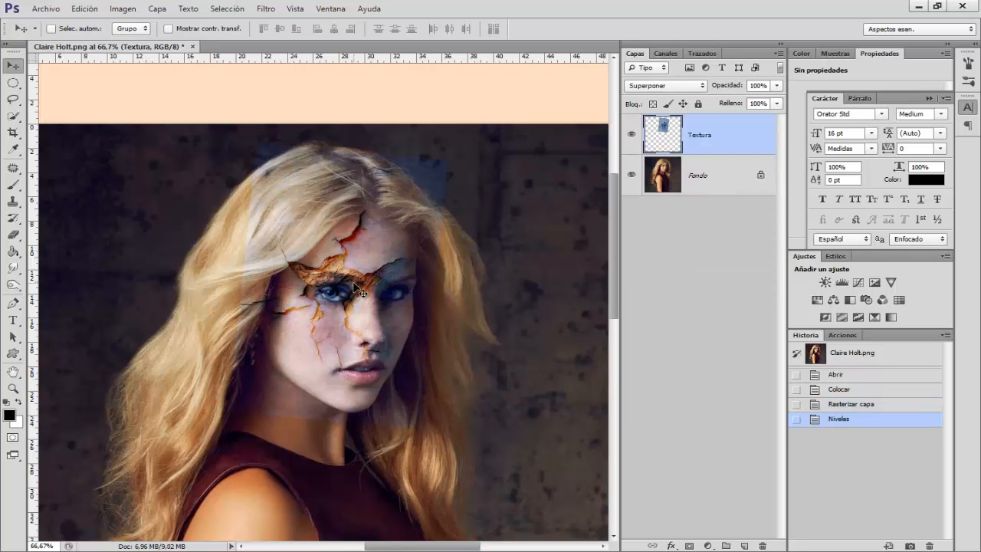
# - Nudge the cracked texture slightly to the right on the face
pyautogui.press('Right')
pyautogui.press('Right')
pyautogui.press('Right')
pyautogui.press('Right')
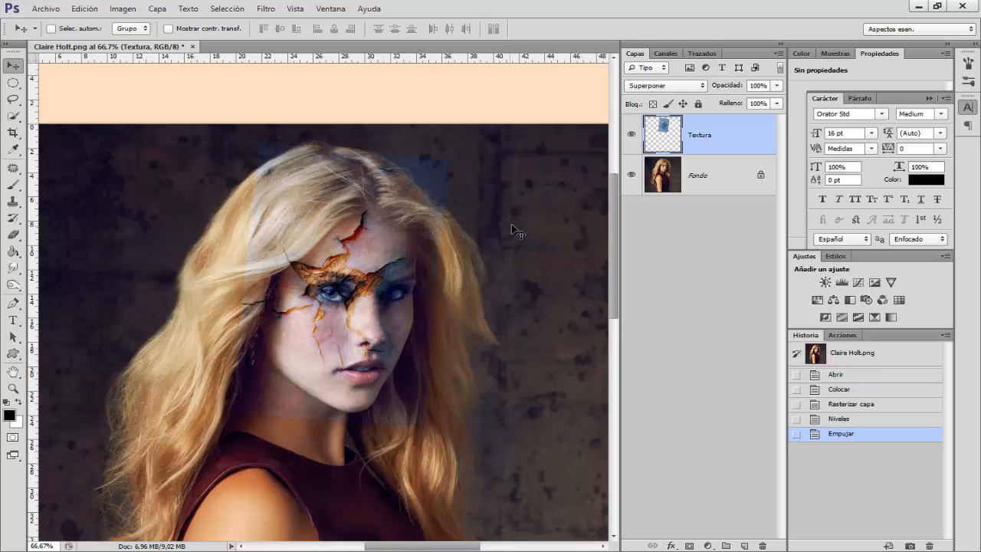
# - Fully desaturate the Textura layer with Hue/Saturation, setting the saturation to -100
pyautogui.hotkey('ctrl', 'u')
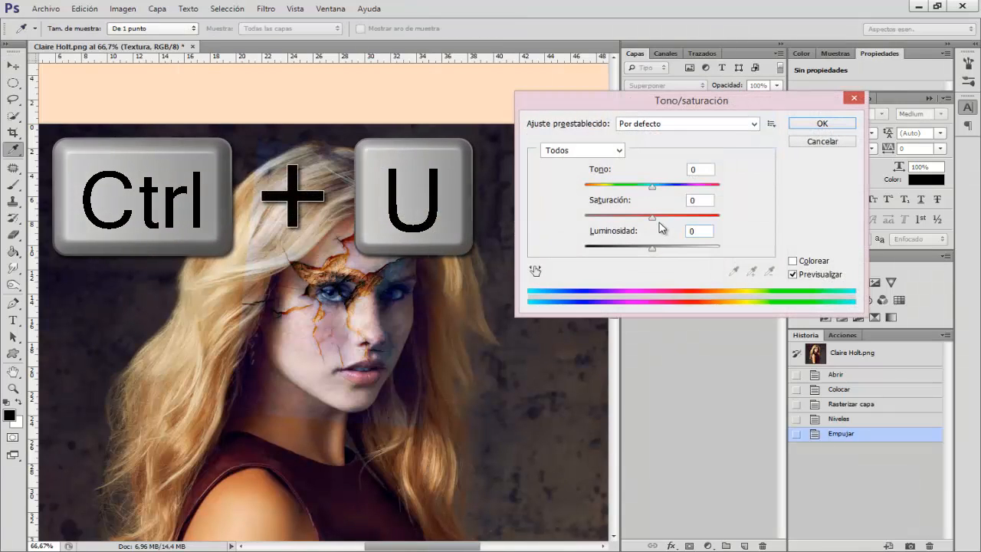
pyautogui.moveTo(655, 221); pyautogui.dragTo(574, 227)
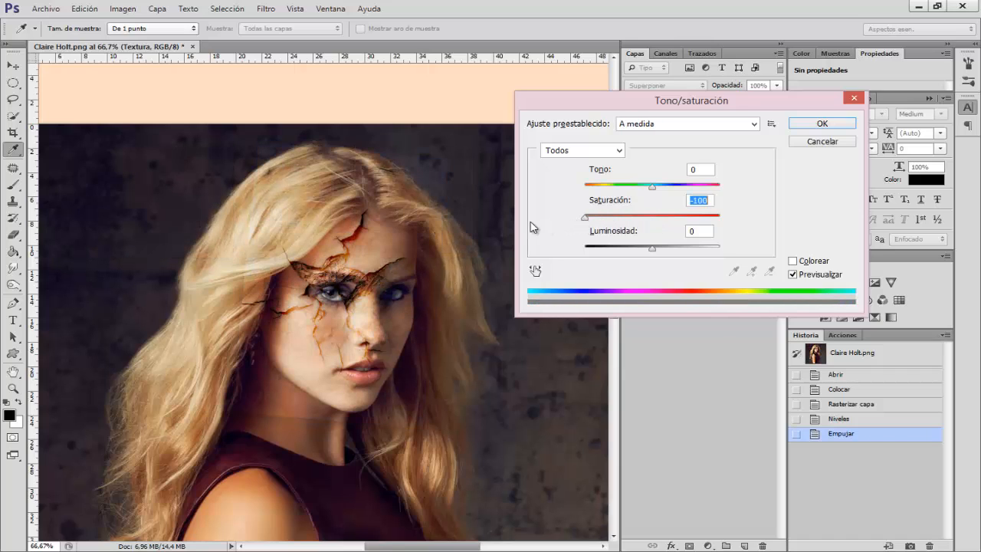
pyautogui.click(793, 275)
pyautogui.click(821, 123)
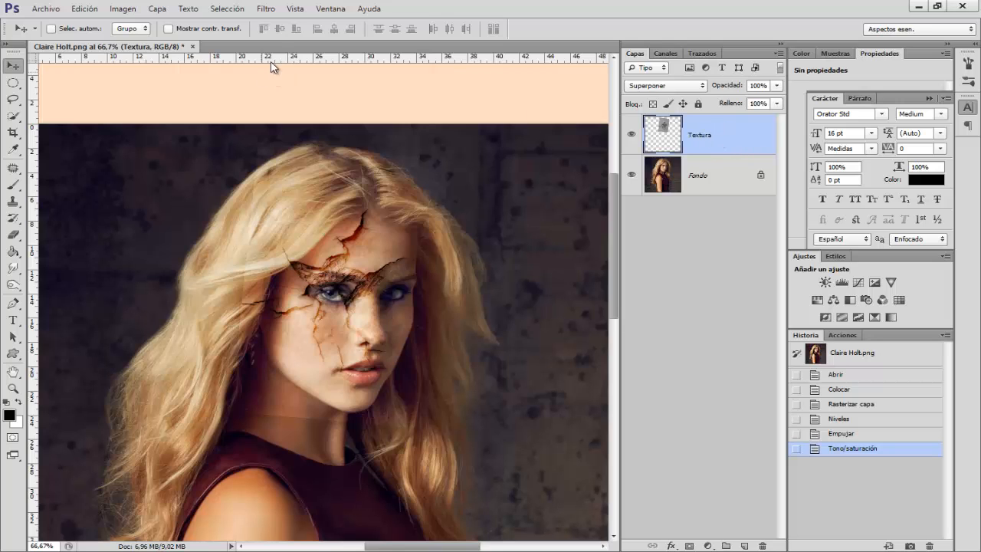
# - Apply the Displace filter to the texture with horizontal and vertical scale 6, stretched map and repeated edge pixels, using Mapa.psd
pyautogui.click(266, 9)
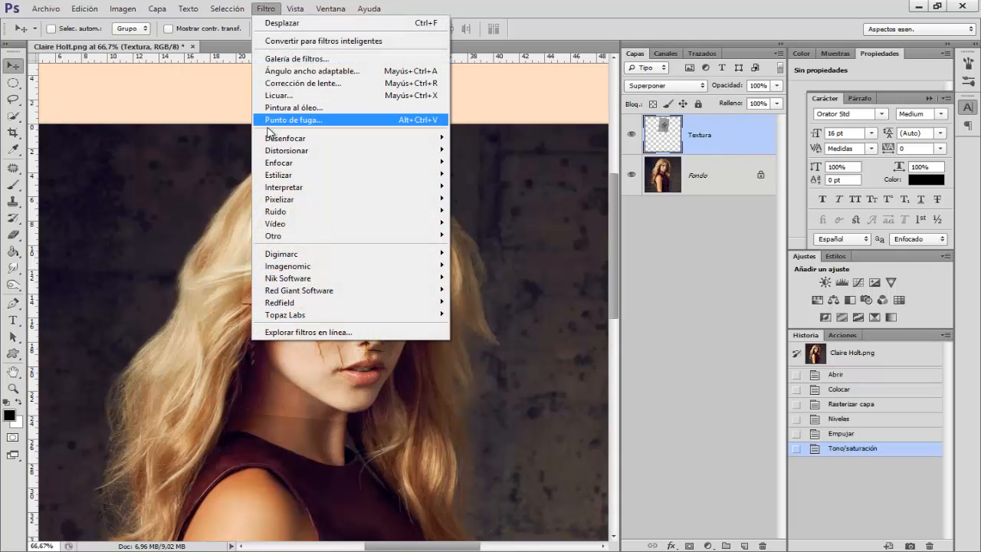
pyautogui.moveTo(275, 151)
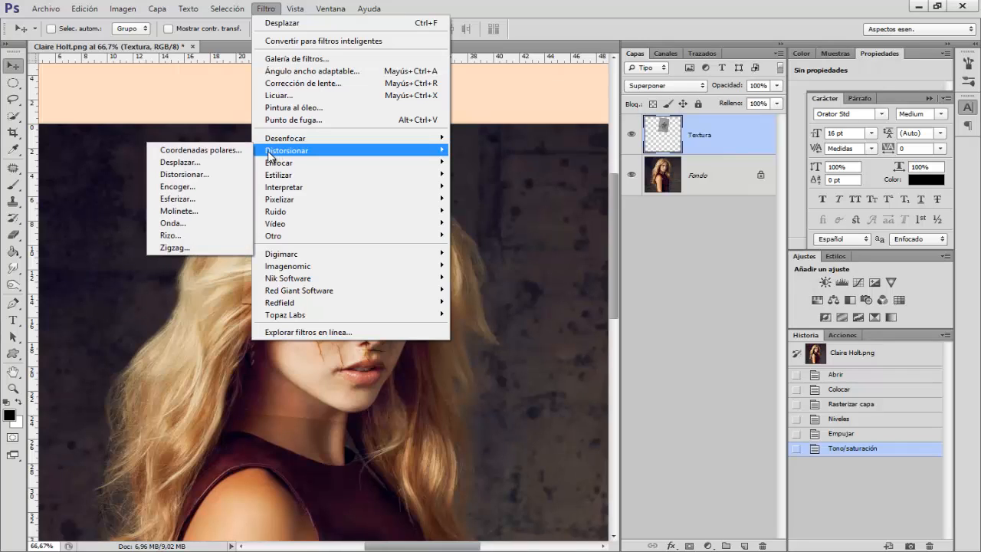
pyautogui.click(216, 163)
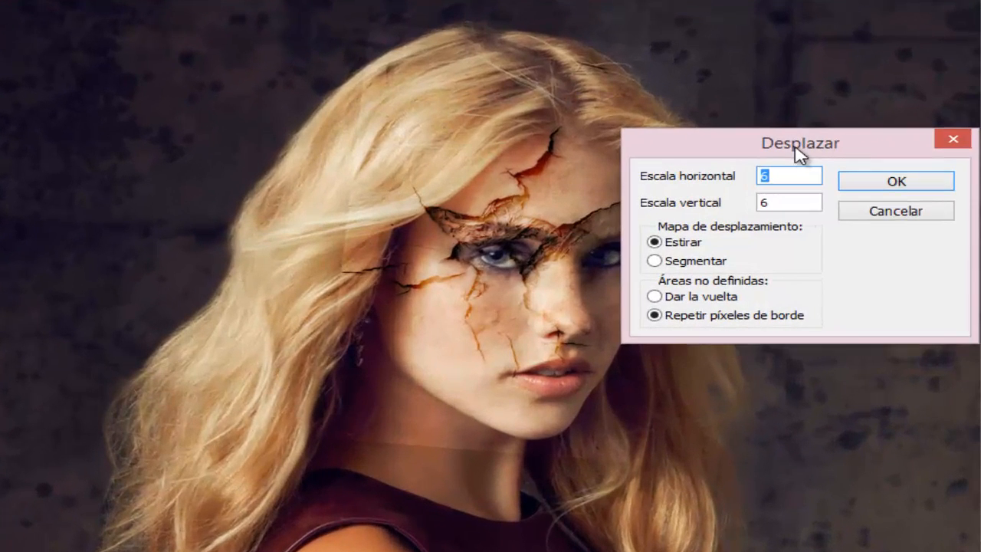
pyautogui.moveTo(501, 229); pyautogui.dragTo(507, 240)
pyautogui.moveTo(811, 175); pyautogui.dragTo(815, 232)
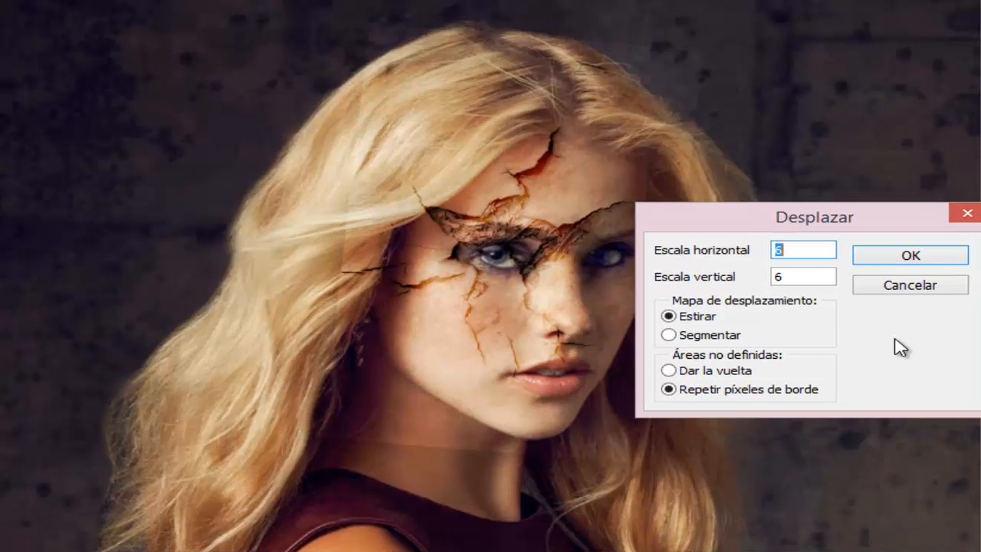
pyautogui.click(820, 277)
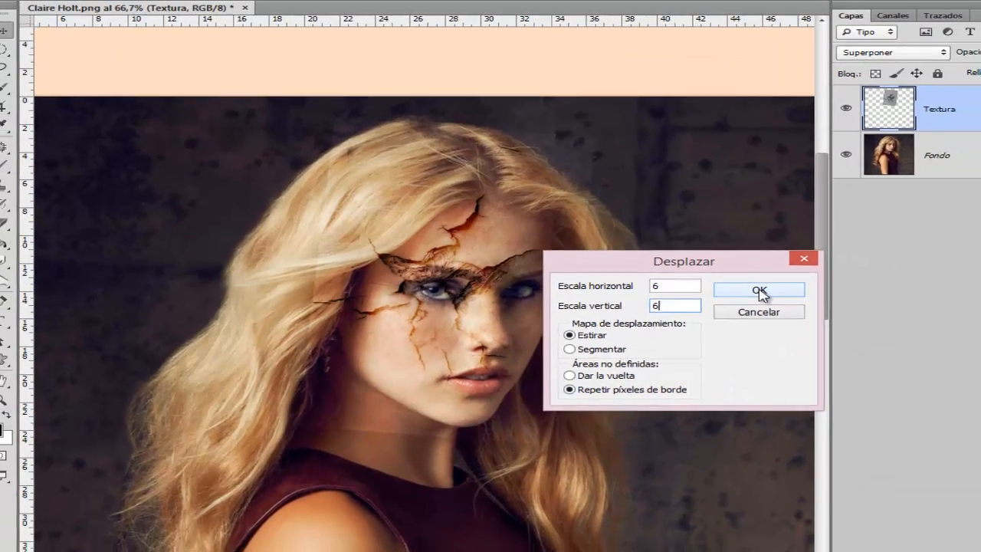
pyautogui.click(758, 291)
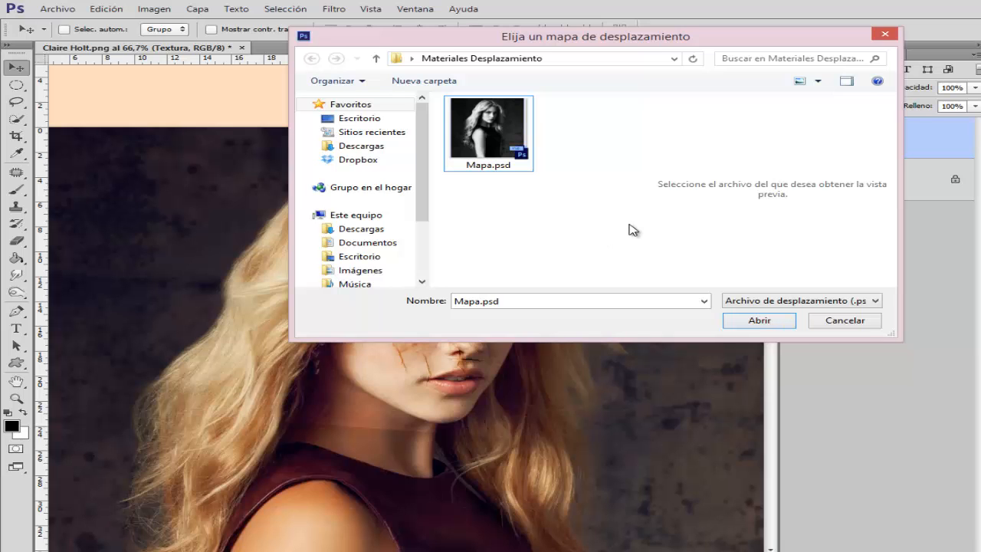
pyautogui.click(505, 133)
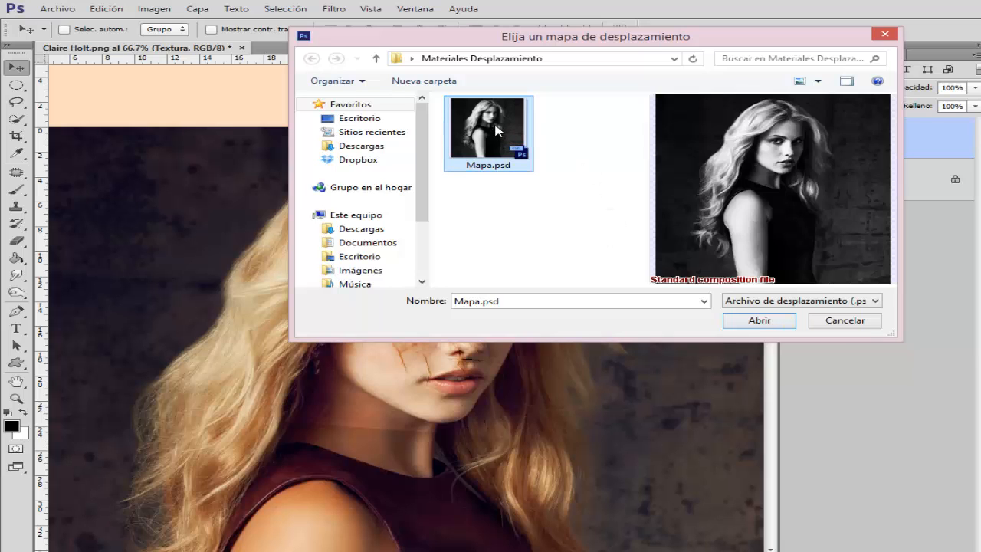
pyautogui.click(757, 320)
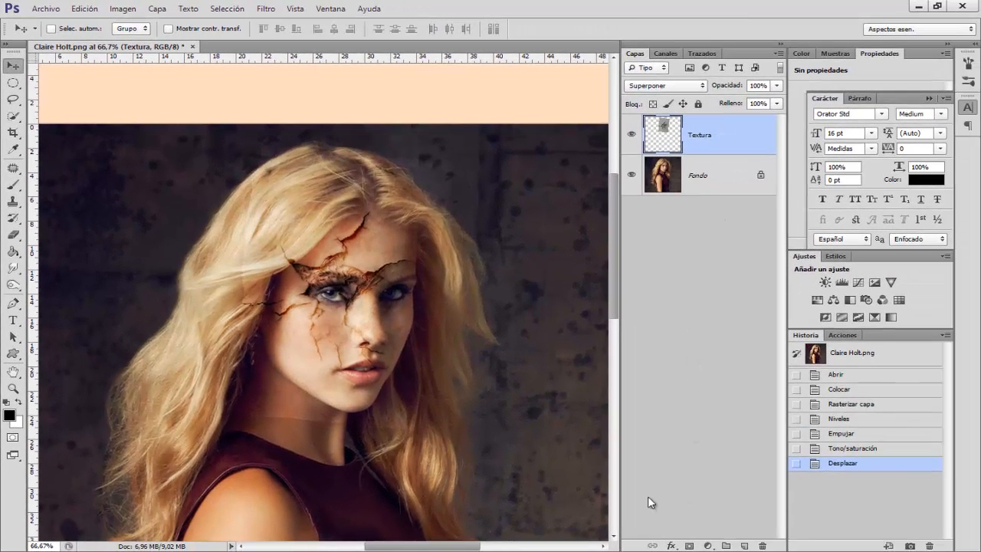
# - Add a layer mask to Textura and paint it black with a 71 px brush over the texture's edges on the hair and neck
pyautogui.click(689, 546)
pyautogui.click(13, 184)
pyautogui.hotkey('ctrl', '+')
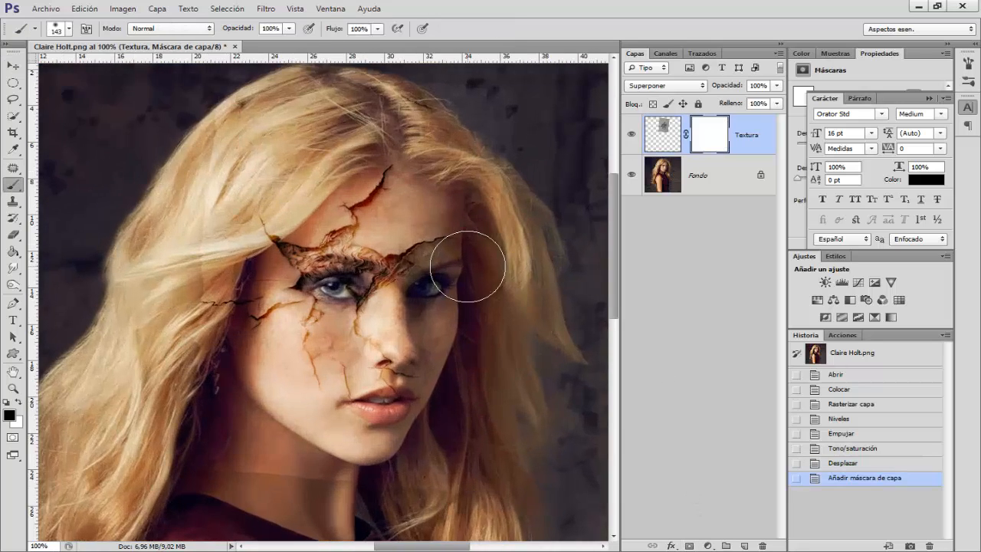
pyautogui.moveTo(466, 240); pyautogui.dragTo(444, 241)
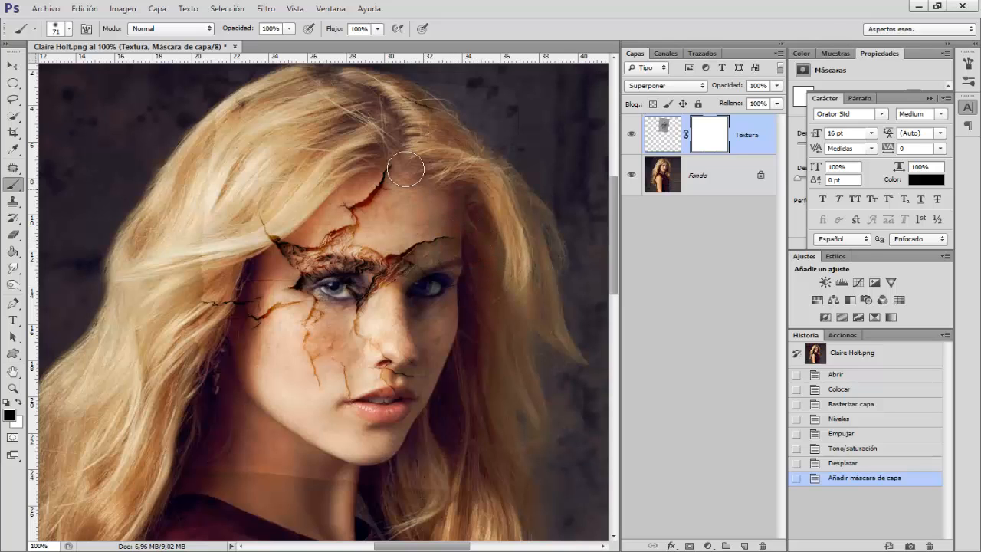
pyautogui.moveTo(292, 193)
pyautogui.mouseDown()
pyautogui.moveTo(285, 204)
pyautogui.moveTo(197, 208)
pyautogui.moveTo(249, 217)
pyautogui.moveTo(263, 234)
pyautogui.moveTo(276, 221)
pyautogui.moveTo(205, 287)
pyautogui.moveTo(232, 272)
pyautogui.moveTo(211, 320)
pyautogui.moveTo(245, 280)
pyautogui.moveTo(220, 318)
pyautogui.mouseUp()
pyautogui.moveTo(171, 462)
pyautogui.mouseDown()
pyautogui.moveTo(223, 467)
pyautogui.moveTo(271, 434)
pyautogui.moveTo(311, 478)
pyautogui.moveTo(356, 494)
pyautogui.moveTo(429, 477)
pyautogui.mouseUp()
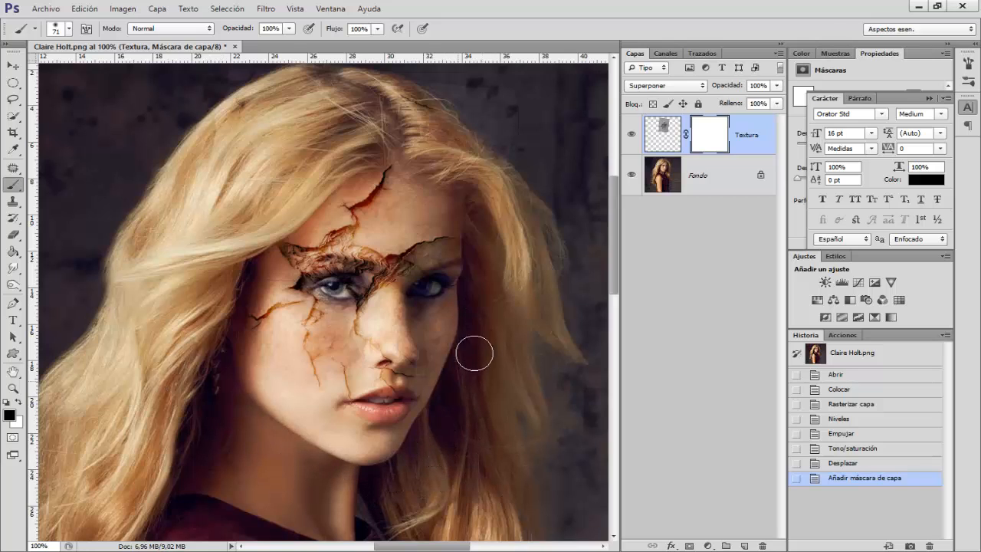
pyautogui.moveTo(501, 184); pyautogui.dragTo(494, 182)
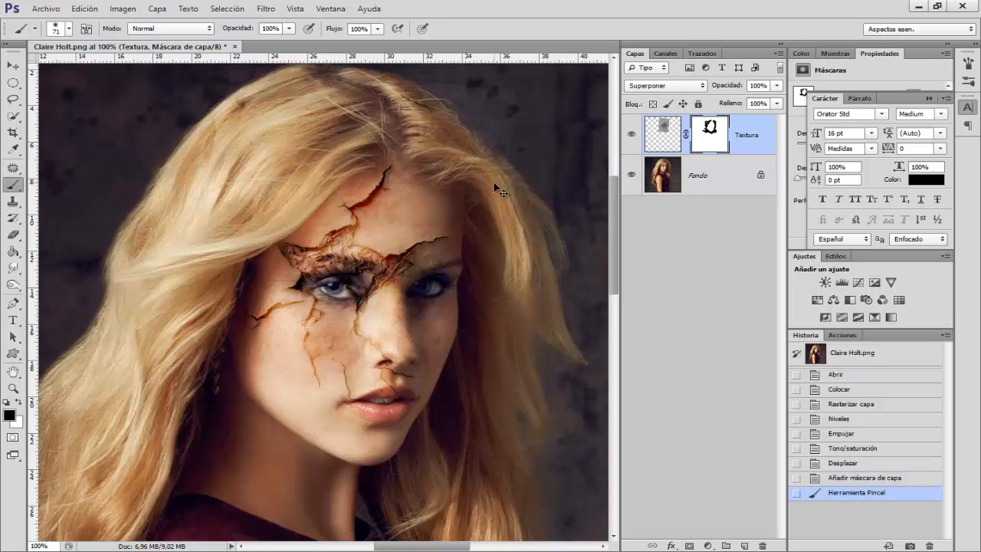
# - Mask the texture off both eyes with a 22 px black brush
pyautogui.hotkey('ctrl', '+')
pyautogui.keyDown('alt'); pyautogui.rightClick(407, 318); pyautogui.keyUp('alt')
pyautogui.moveTo(397, 316); pyautogui.dragTo(373, 315)
pyautogui.moveTo(382, 281)
pyautogui.mouseDown()
pyautogui.moveTo(326, 272)
pyautogui.moveTo(385, 282)
pyautogui.moveTo(371, 276)
pyautogui.mouseUp()
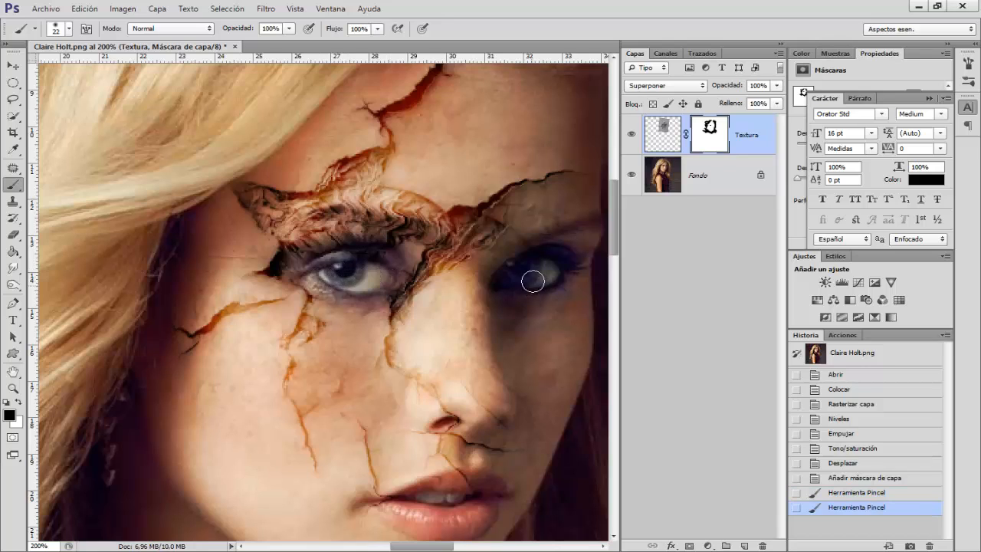
pyautogui.moveTo(532, 278)
pyautogui.mouseDown()
pyautogui.moveTo(527, 268)
pyautogui.moveTo(543, 269)
pyautogui.moveTo(527, 271)
pyautogui.mouseUp()
# - Mask the texture off the nostril, lips and shaded cheek, using black brushes of 8 and 21 px
pyautogui.scroll(-2, 528, 396)
pyautogui.moveTo(479, 365)
pyautogui.mouseDown()
pyautogui.moveTo(440, 372)
pyautogui.moveTo(456, 374)
pyautogui.mouseUp()
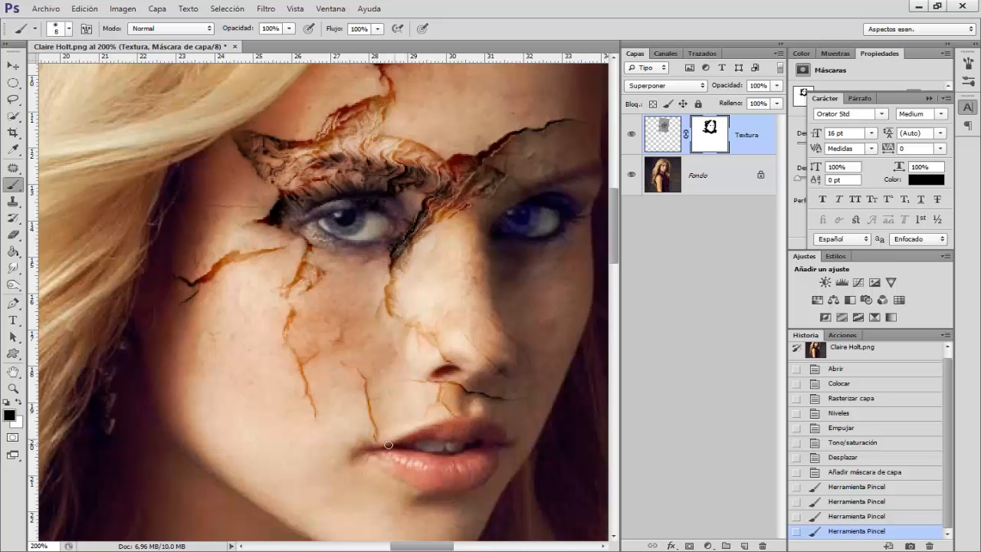
pyautogui.click(492, 432)
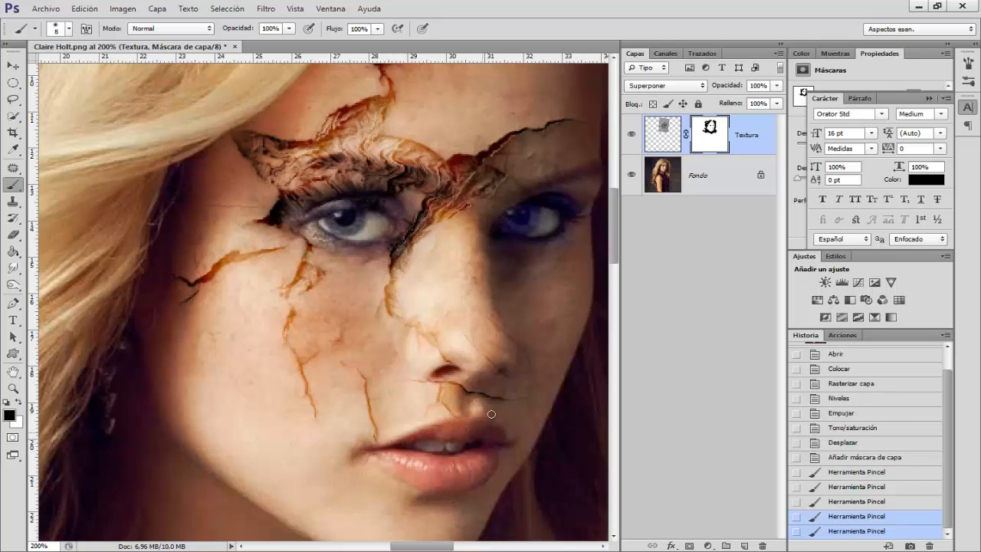
pyautogui.keyDown('alt'); pyautogui.rightClick(473, 371); pyautogui.keyUp('alt')
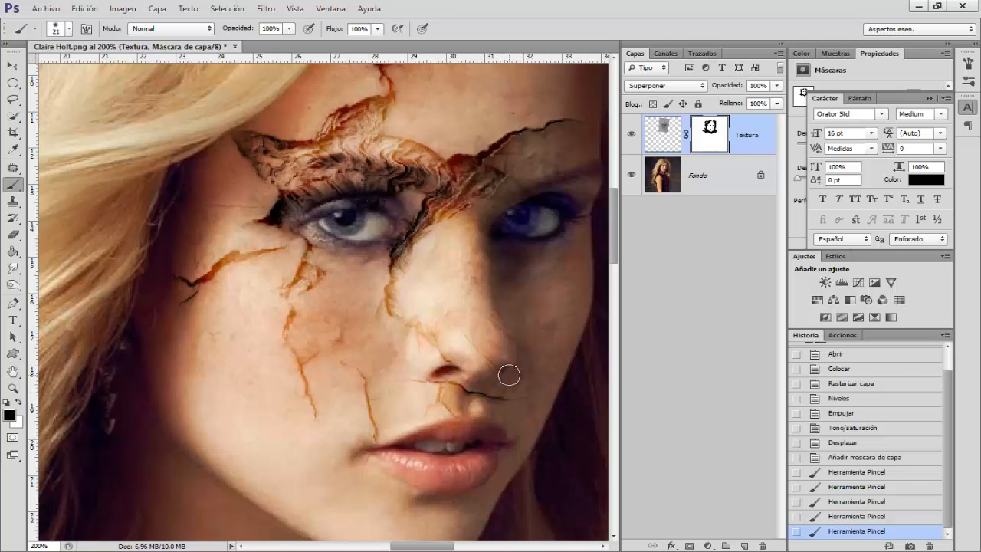
pyautogui.click(509, 375)
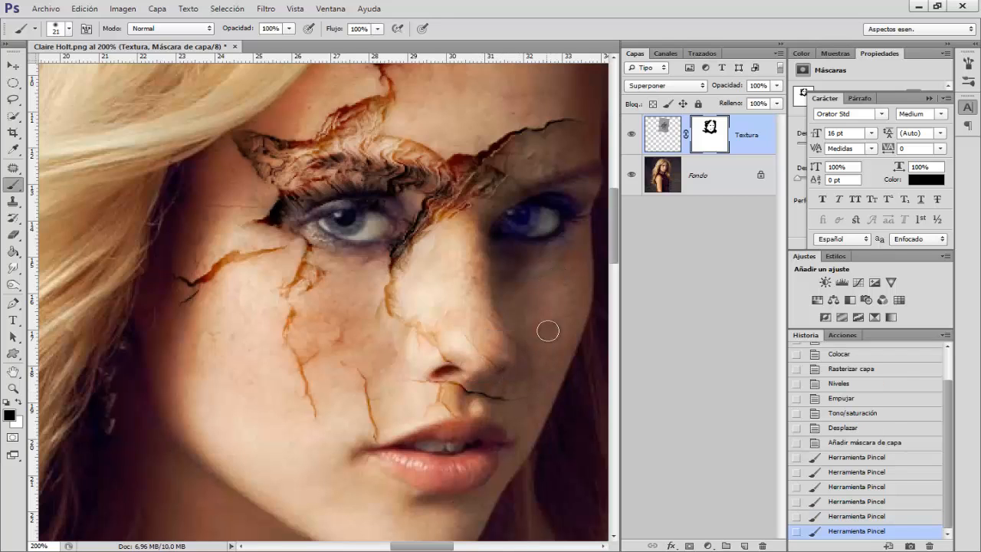
pyautogui.moveTo(532, 385); pyautogui.dragTo(549, 351)
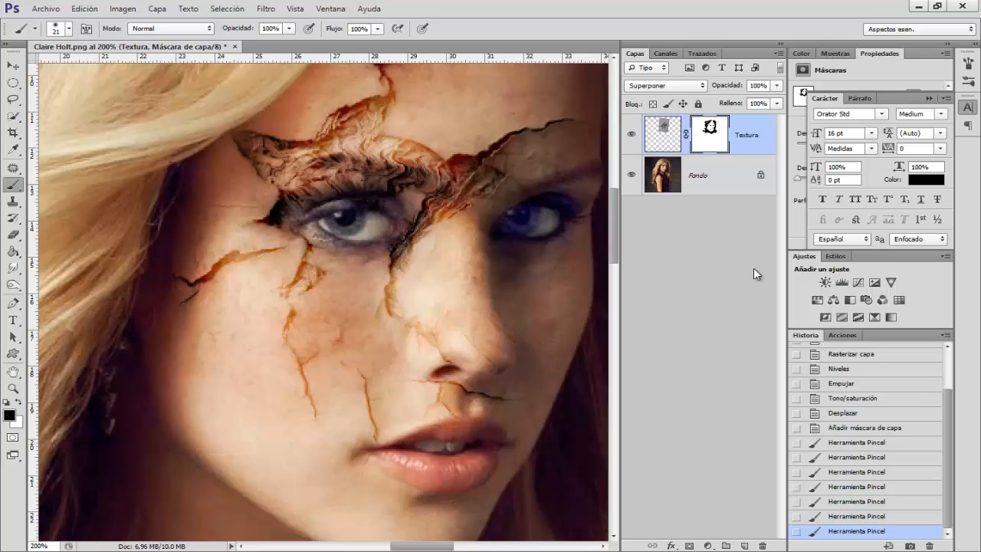
# - Compare the portrait with and without the Textura layer, and mask leftover texture over the hair beside the face with a 120 px brush
pyautogui.hotkey('ctrl', '-')
pyautogui.hotkey('ctrl', '-')
pyautogui.click(632, 135)
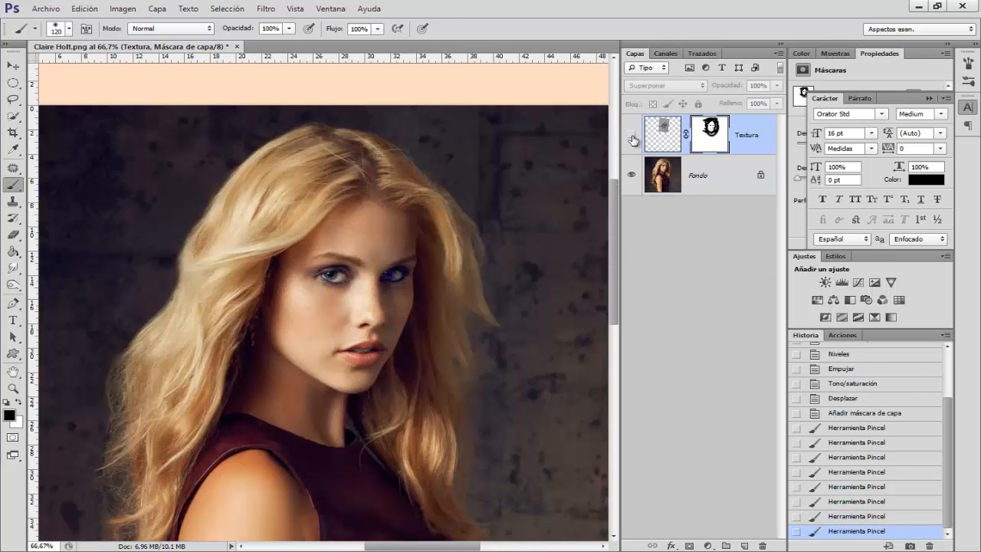
pyautogui.click(632, 135)
pyautogui.moveTo(217, 292); pyautogui.dragTo(242, 309)
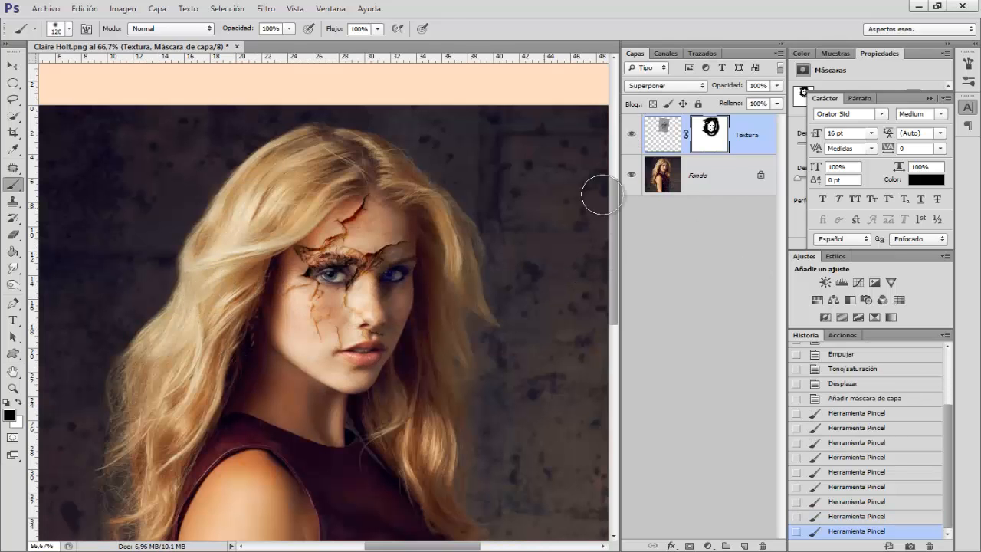